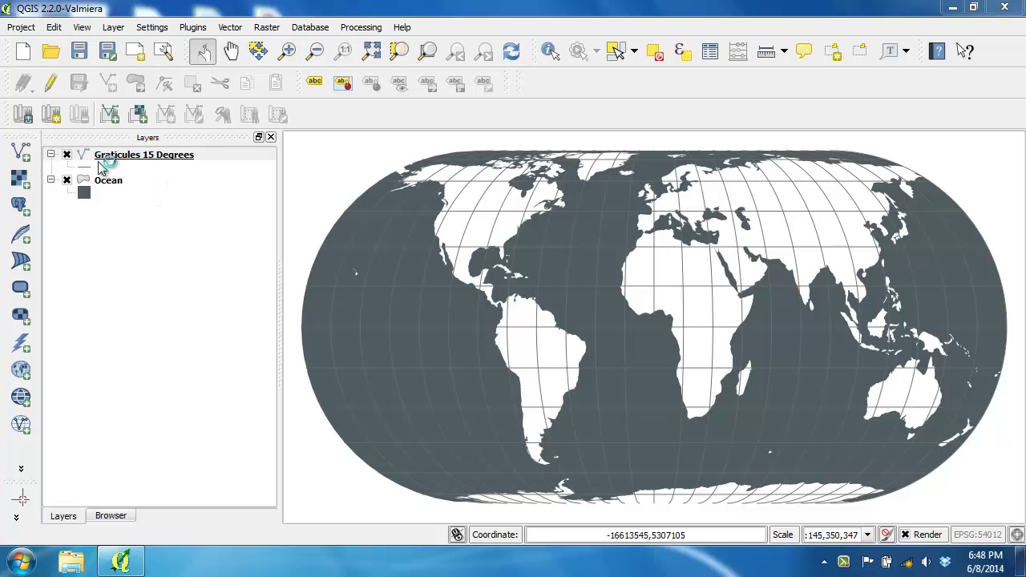
Add the shapefile UNHCR Assisted IDPS and Refugees by Country.shp from the GIS Data folder to the map as a vector layer.
left_click(22, 153)
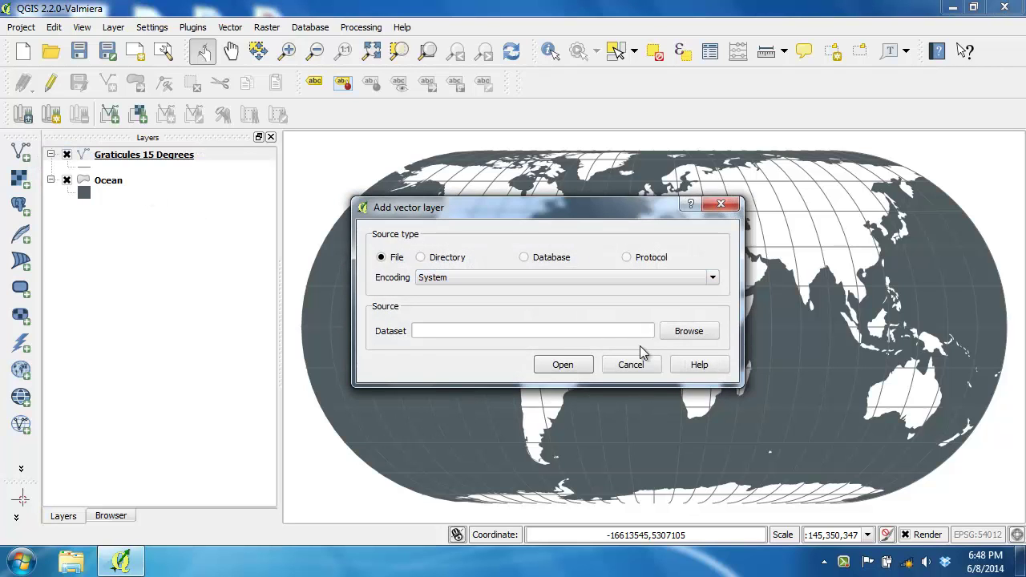
left_click(688, 332)
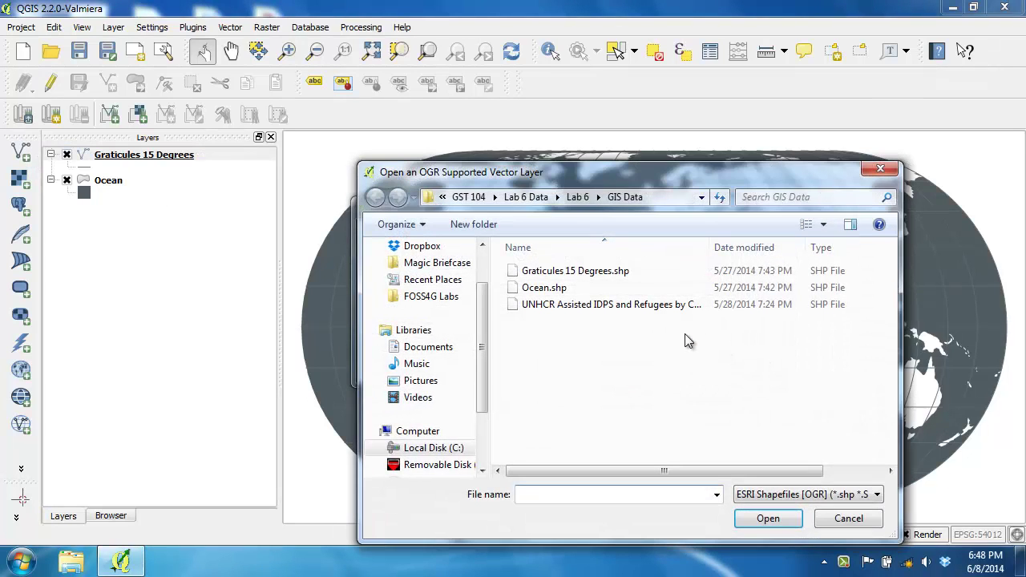
left_click(634, 304)
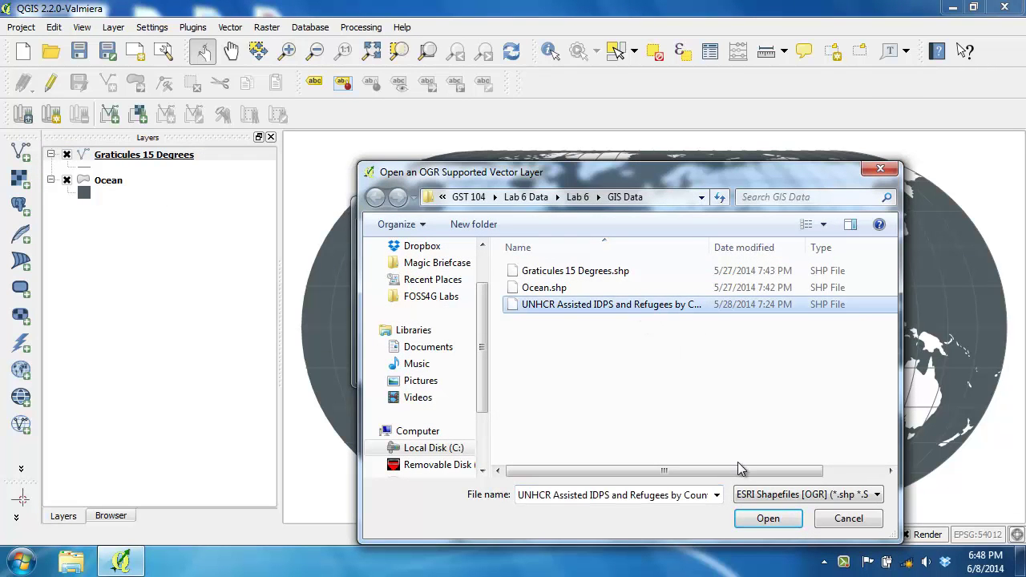
left_click(763, 519)
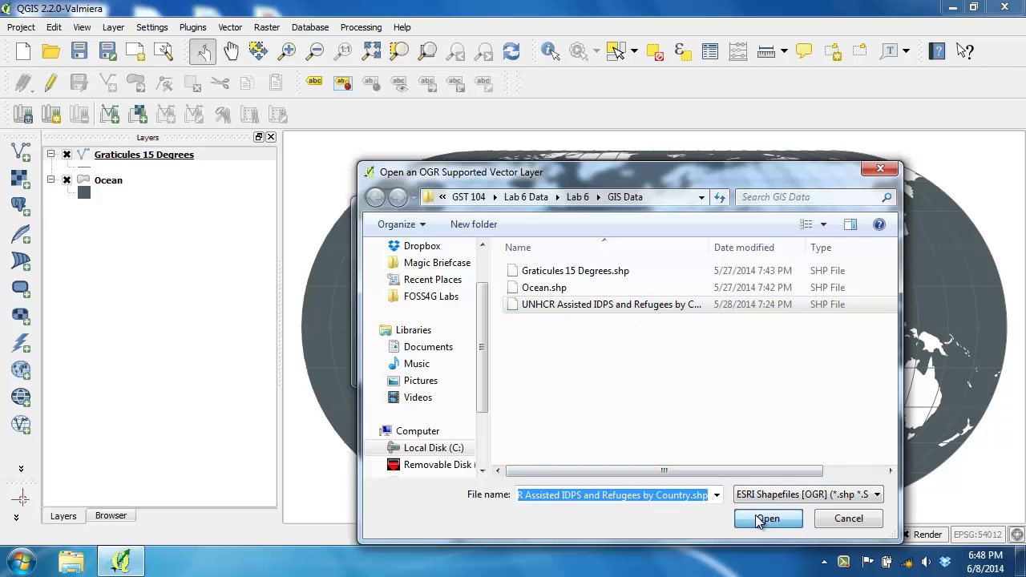
left_click(561, 364)
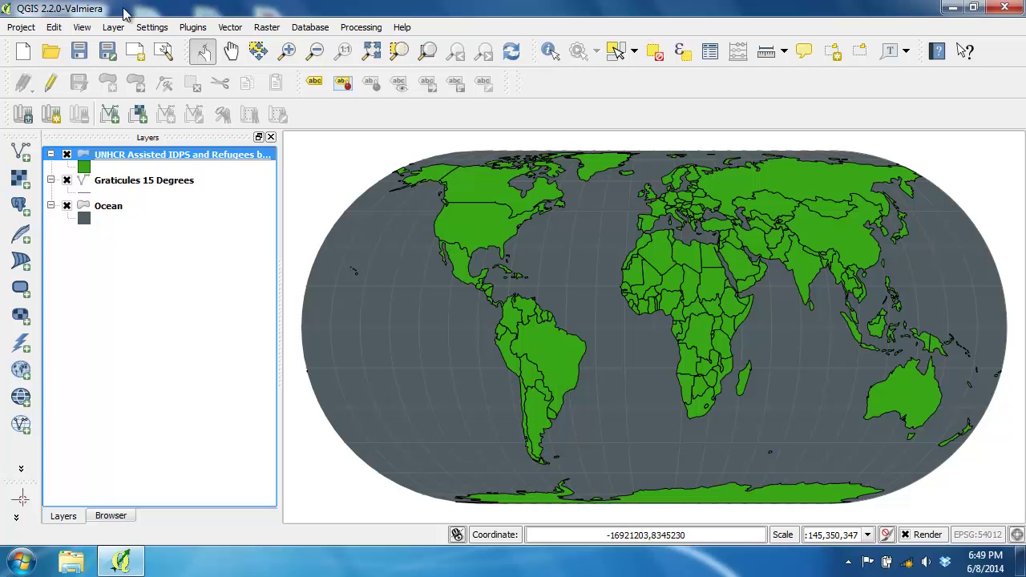
Calculate basic statistics for the Refugees field of the UNHCR Assisted IDPS and Refugees by Country layer.
left_click(238, 30)
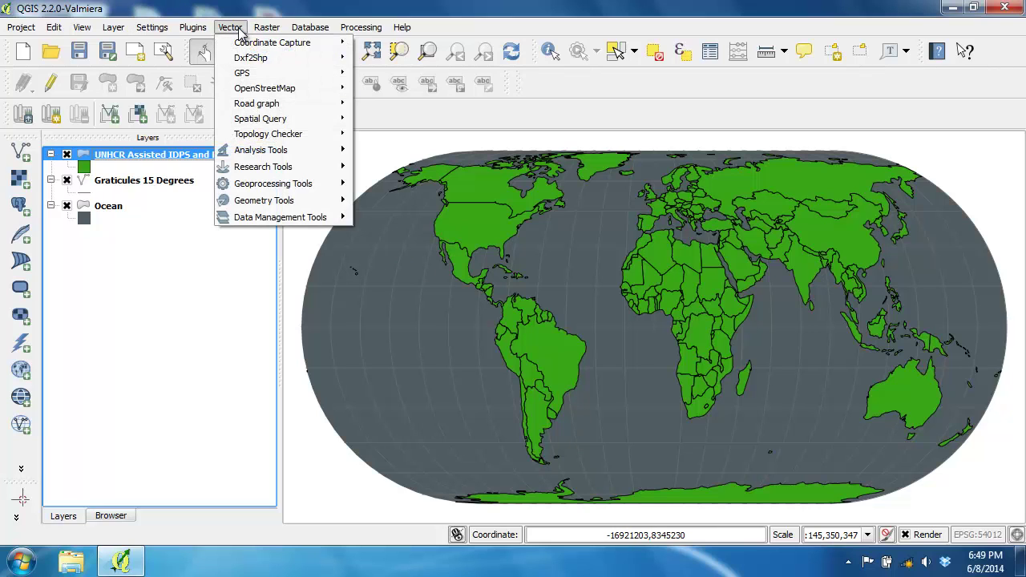
mouse_move(281, 149)
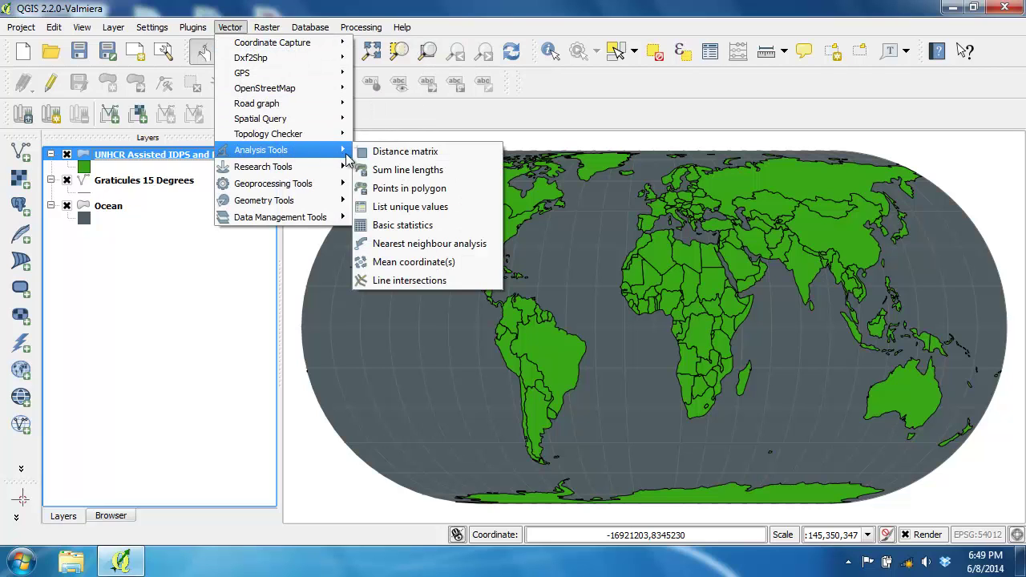
left_click(406, 226)
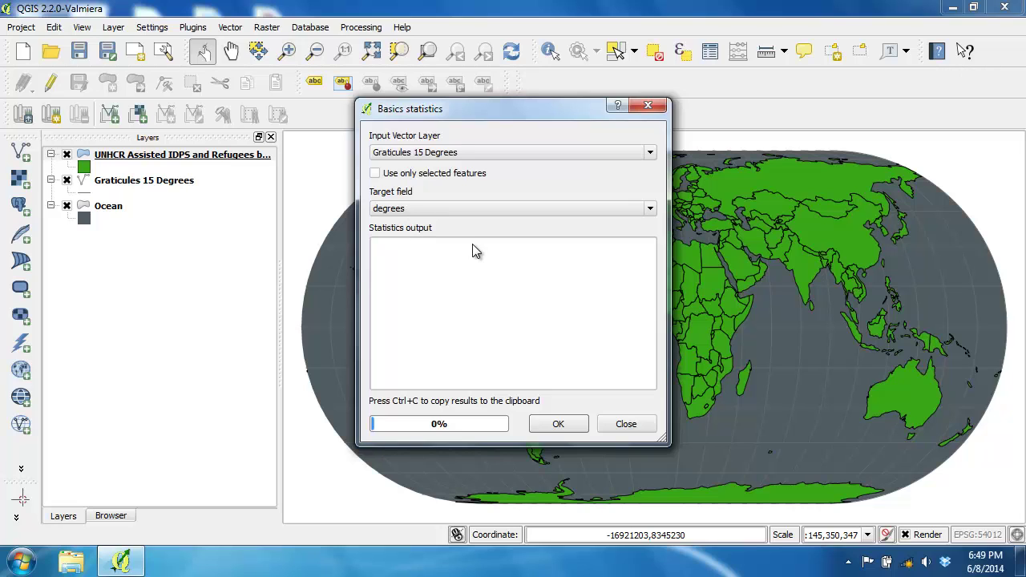
left_click(500, 153)
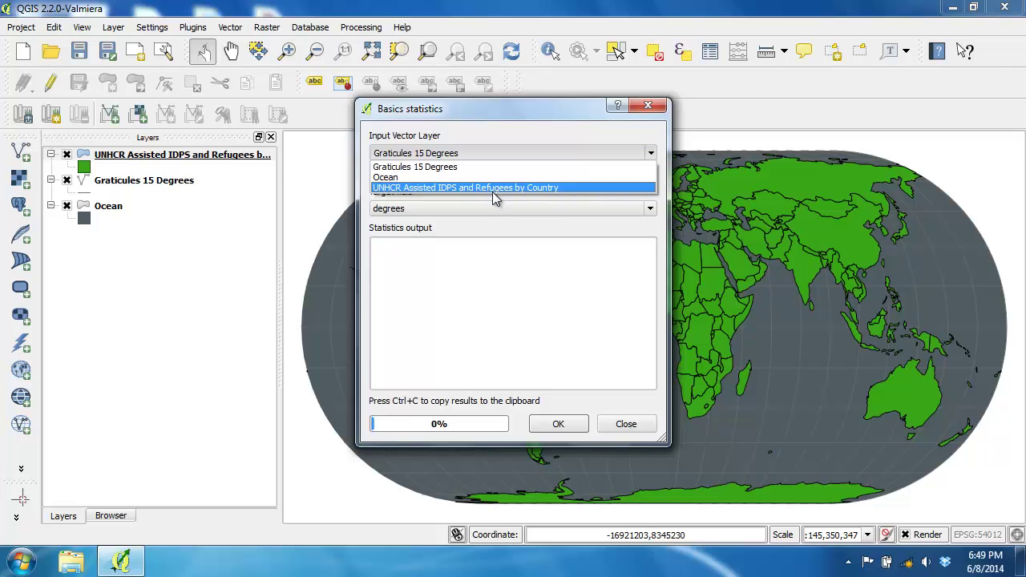
left_click(495, 189)
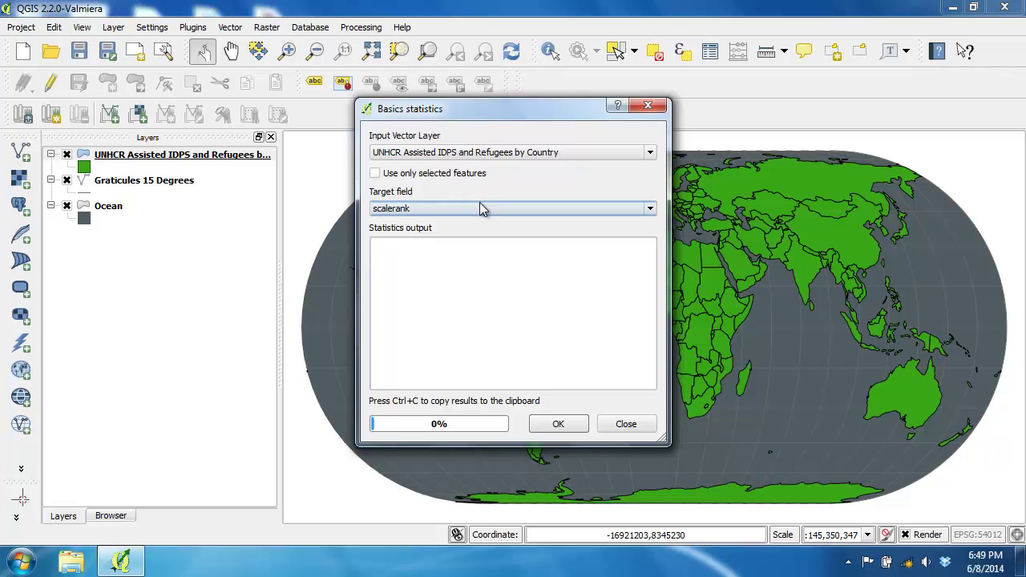
left_click(481, 209)
left_click_drag(648, 244, 647, 291)
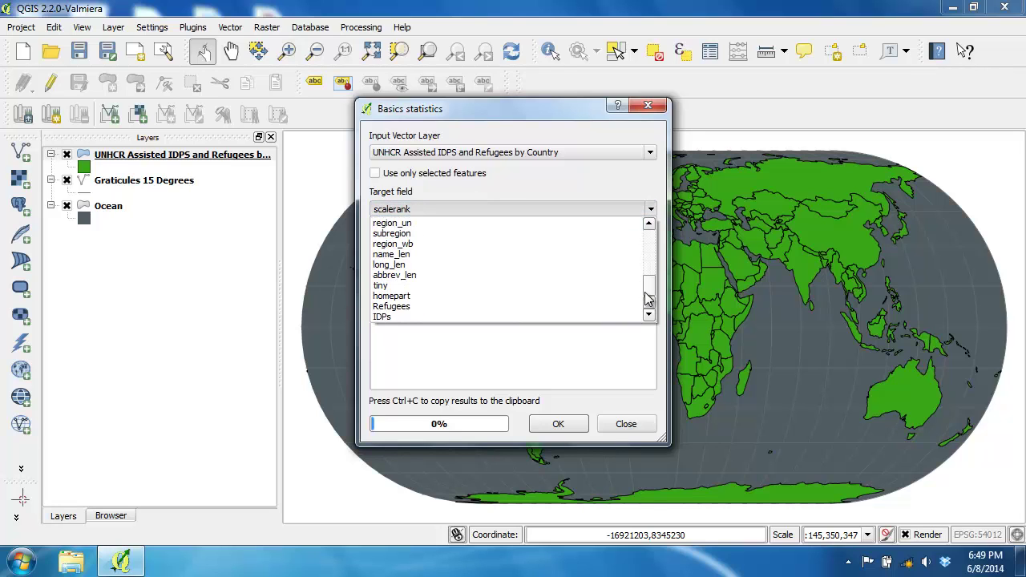
left_click(500, 307)
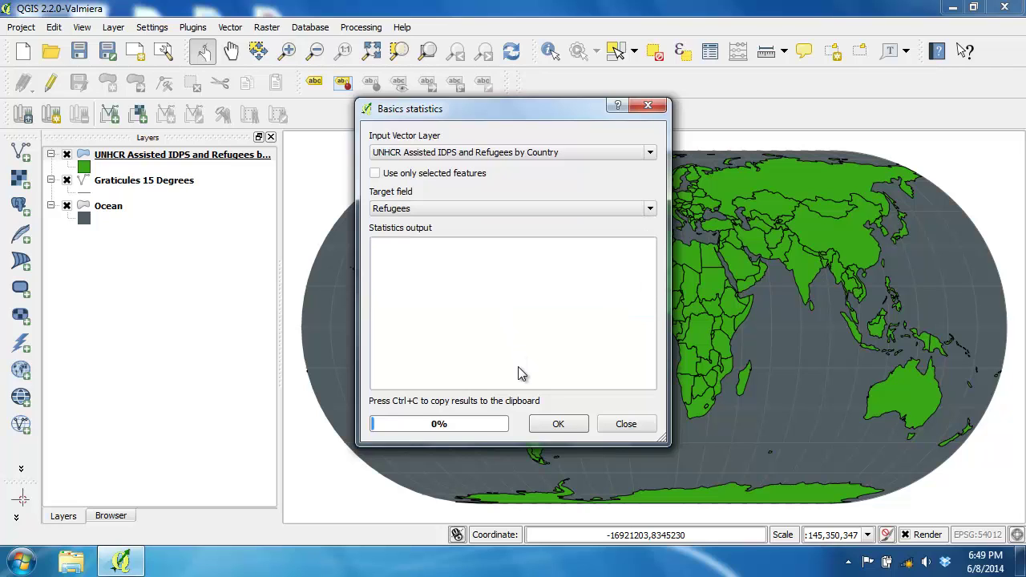
left_click(550, 421)
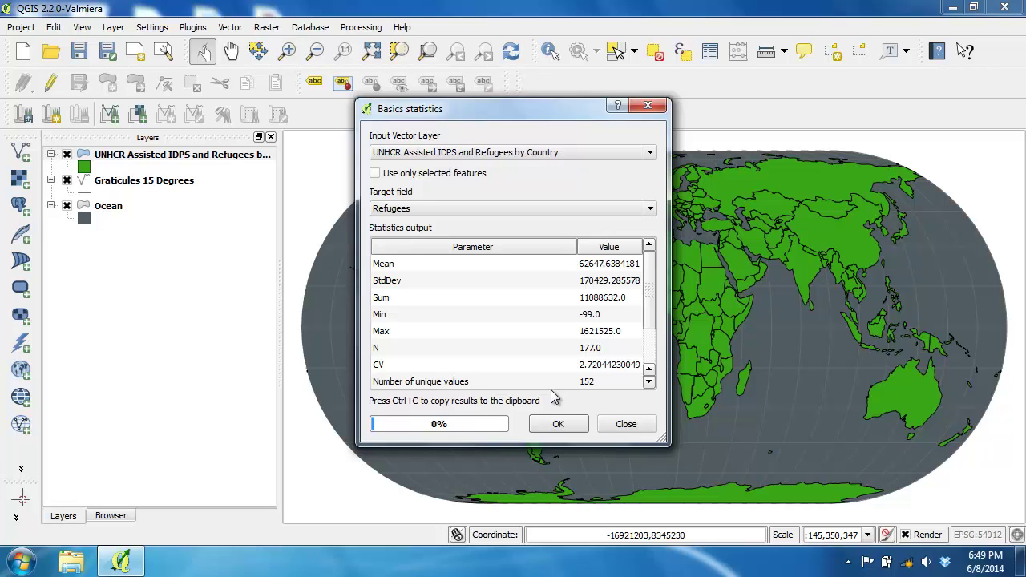
left_click(542, 431)
left_click(623, 424)
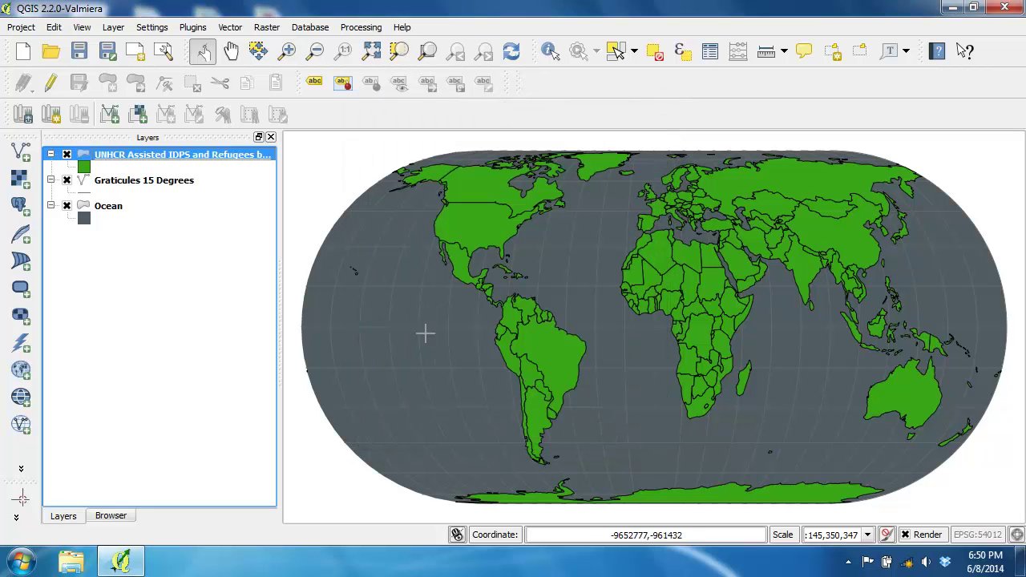
Open the attribute table of the UNHCR Assisted IDPS and Refugees by Country layer and sort it by Refugees in descending order.
right_click(166, 161)
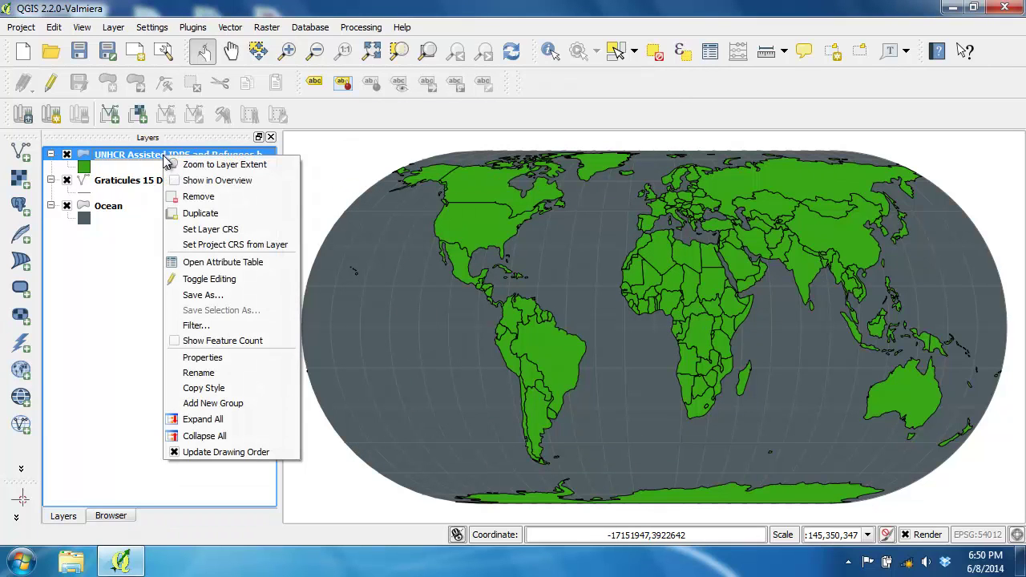
left_click(206, 263)
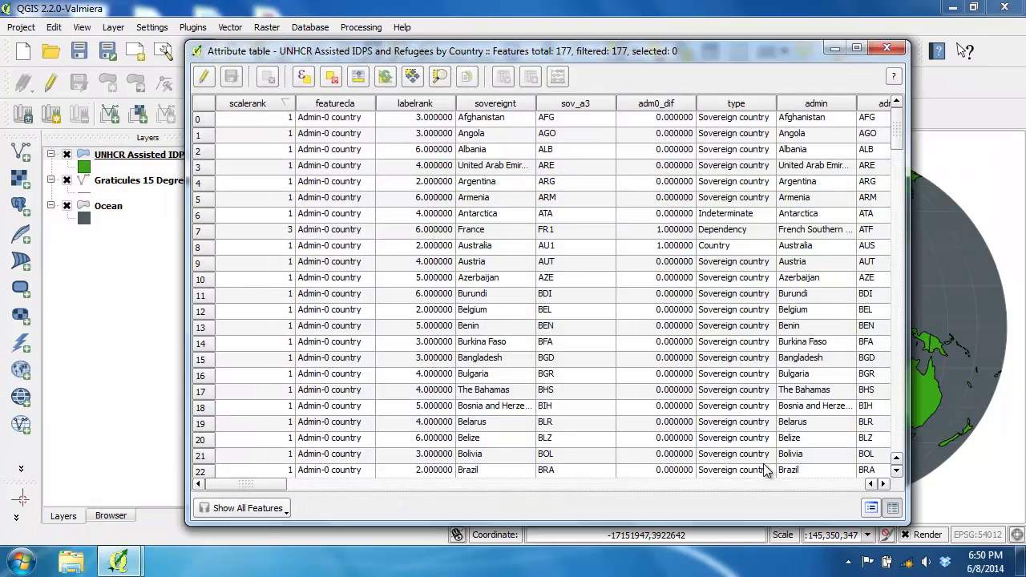
left_click(840, 487)
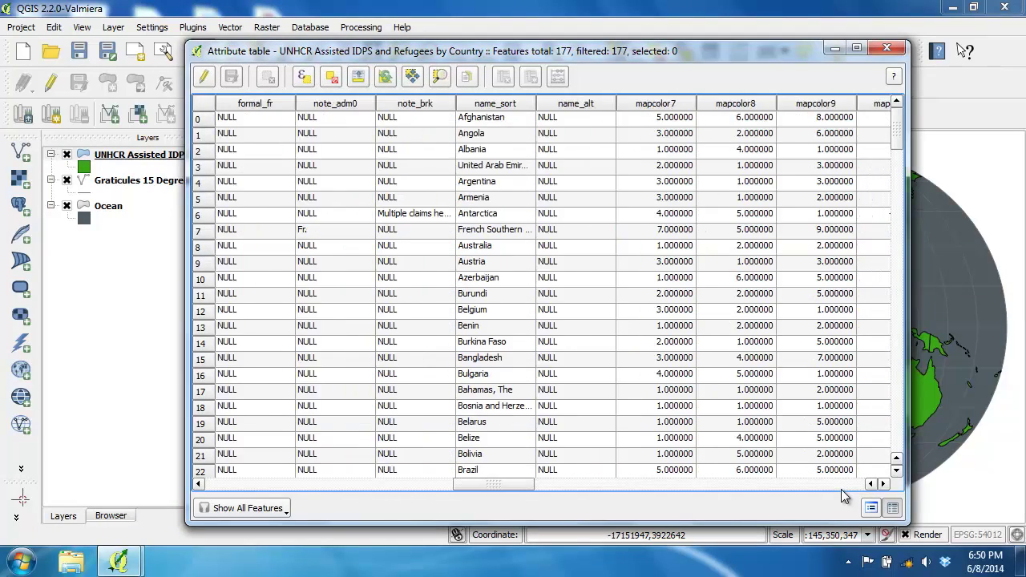
left_click(841, 487)
left_click(840, 487)
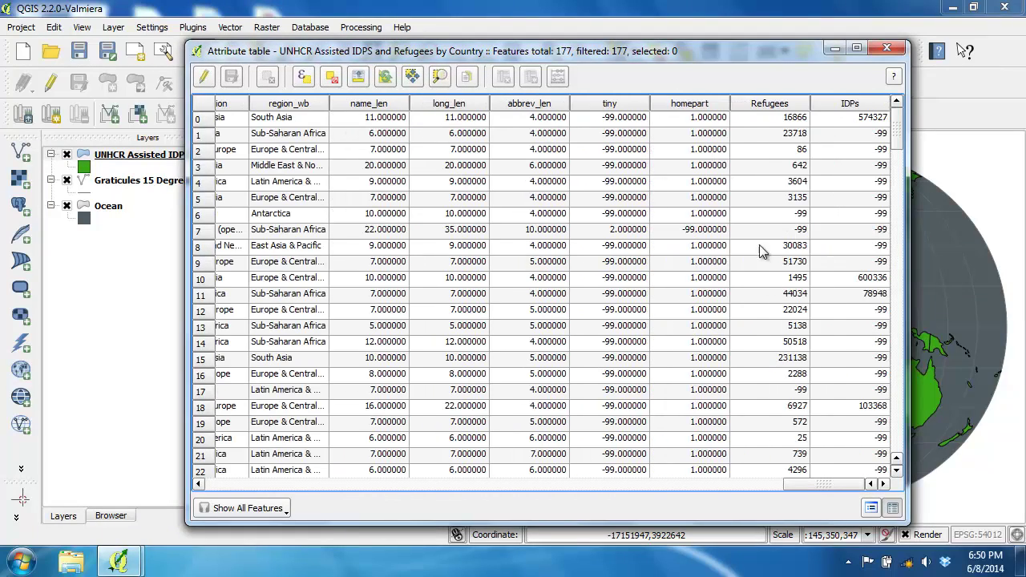
left_click(769, 103)
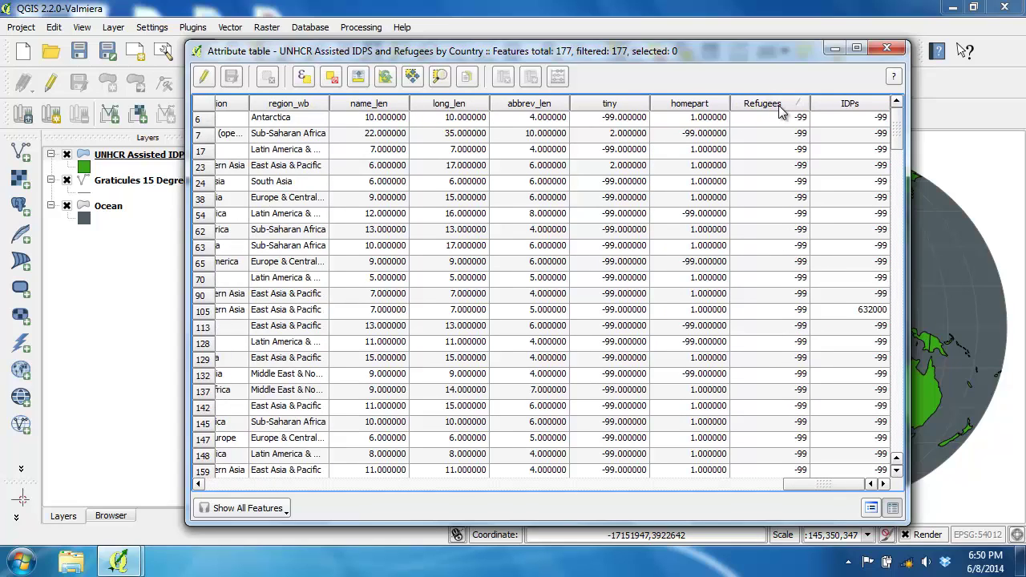
left_click(770, 104)
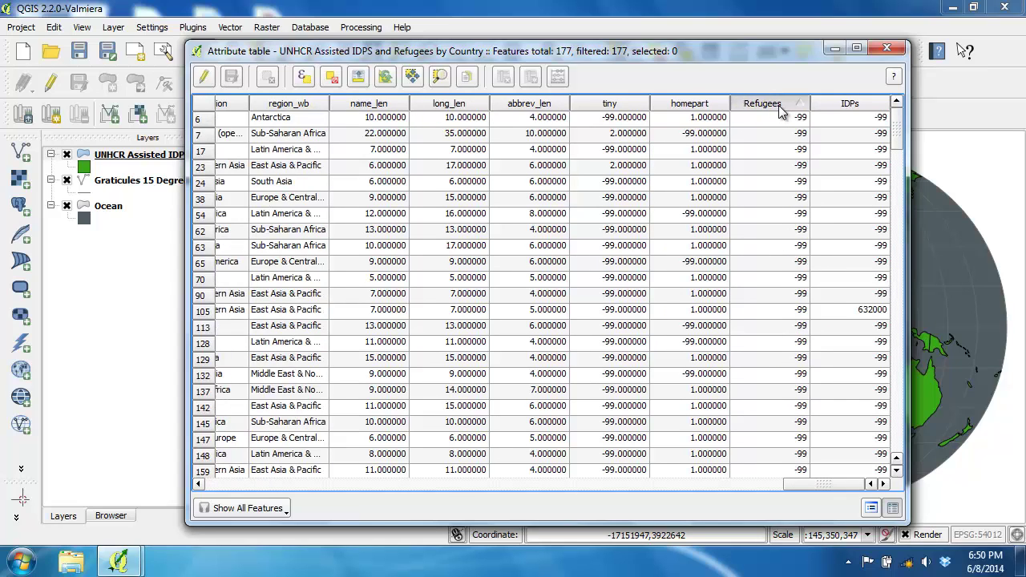
left_click(763, 117)
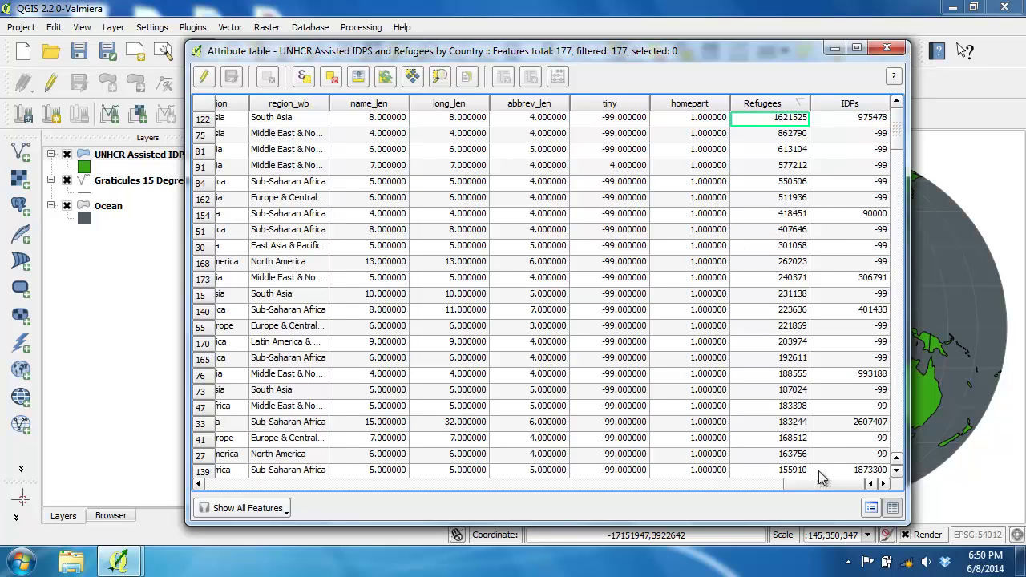
Check the country names of the records with the most refugees and re-sort the table by Refugees in ascending order.
left_click_drag(796, 483, 493, 472)
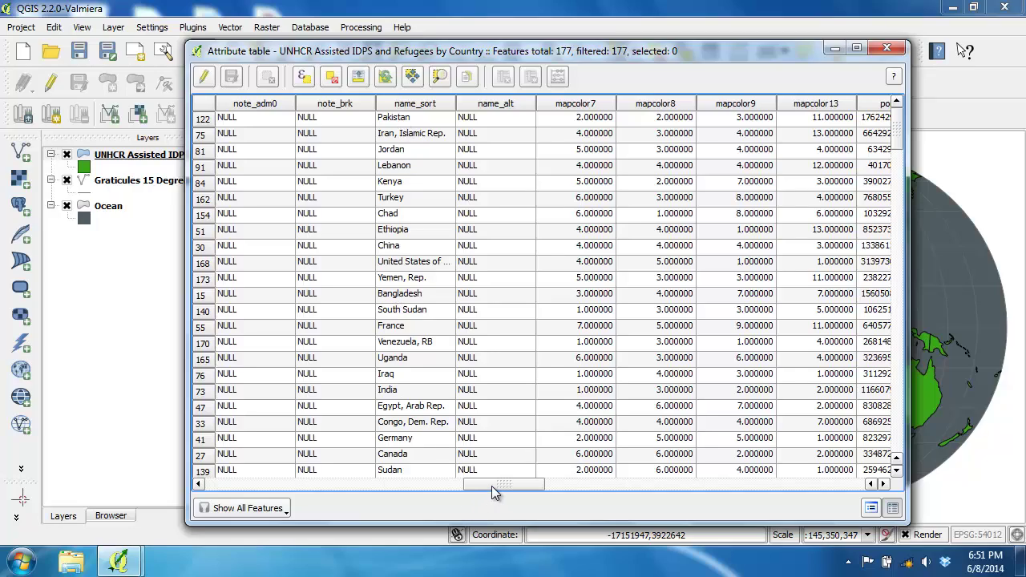
left_click_drag(491, 485, 812, 496)
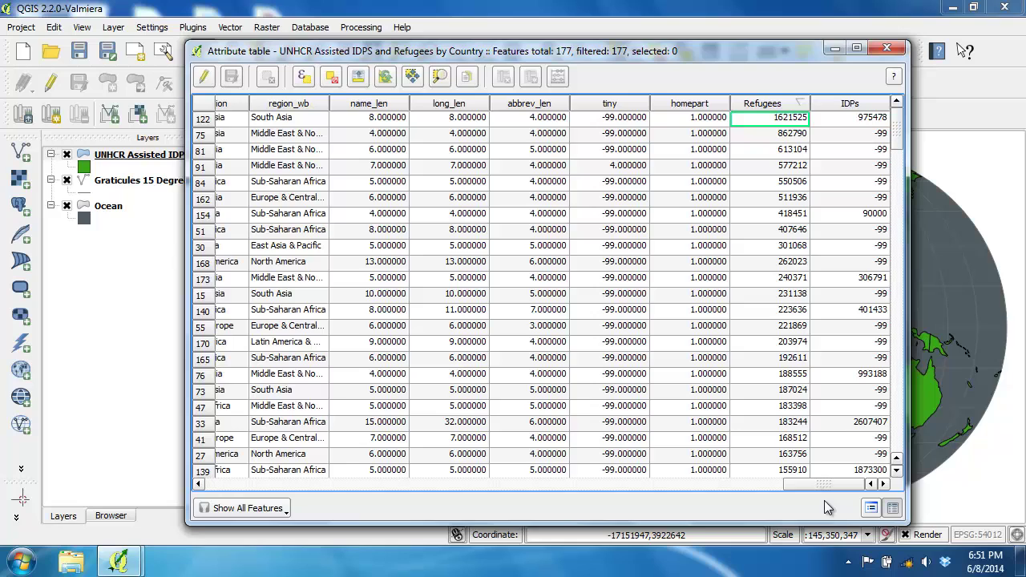
left_click(770, 108)
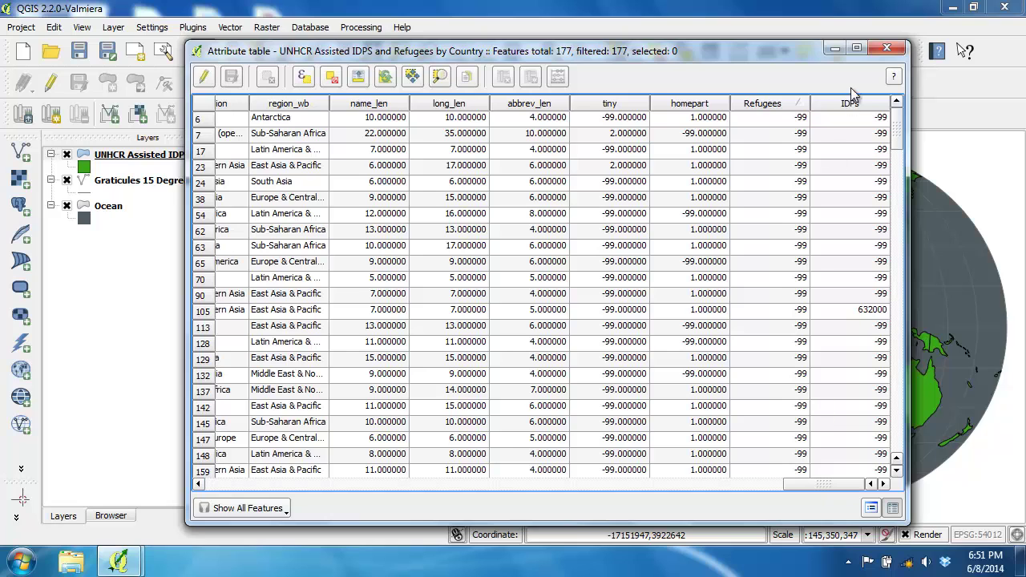
left_click(886, 52)
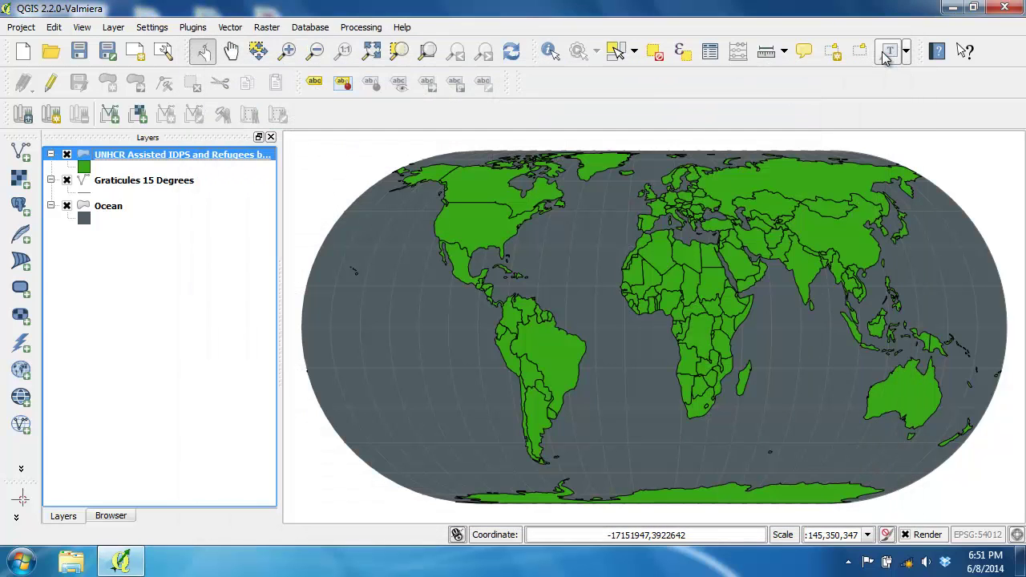
Start a filter on the UNHCR Assisted IDPS and Refugees by Country layer with the condition "admin" != 'Pakistan'.
right_click(165, 159)
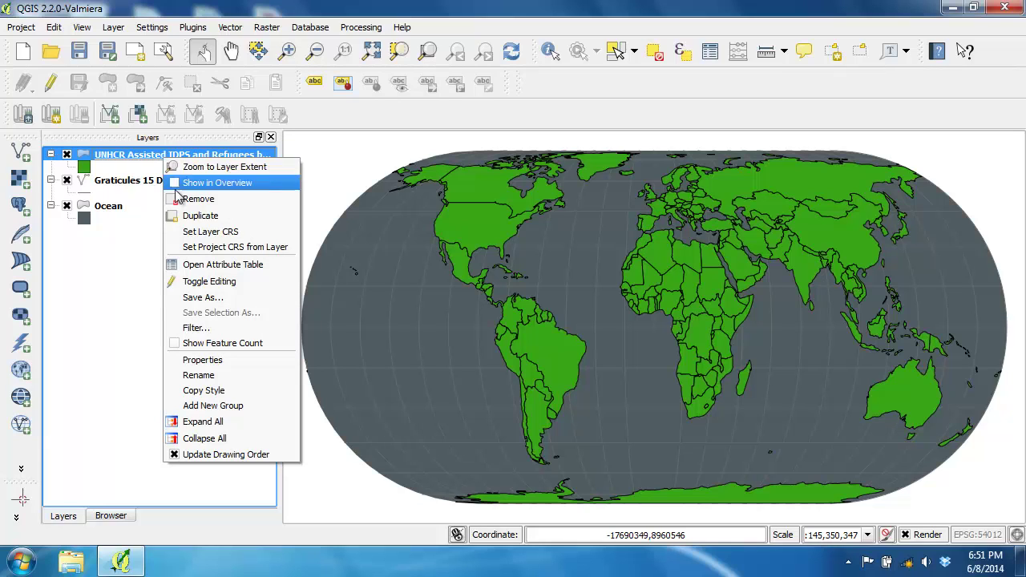
left_click(202, 328)
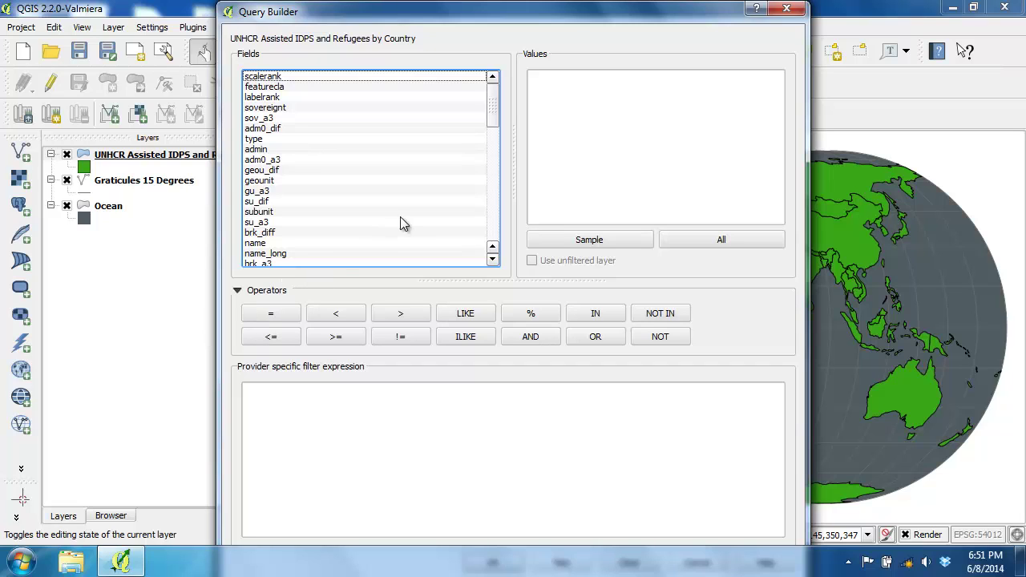
double_click(285, 149)
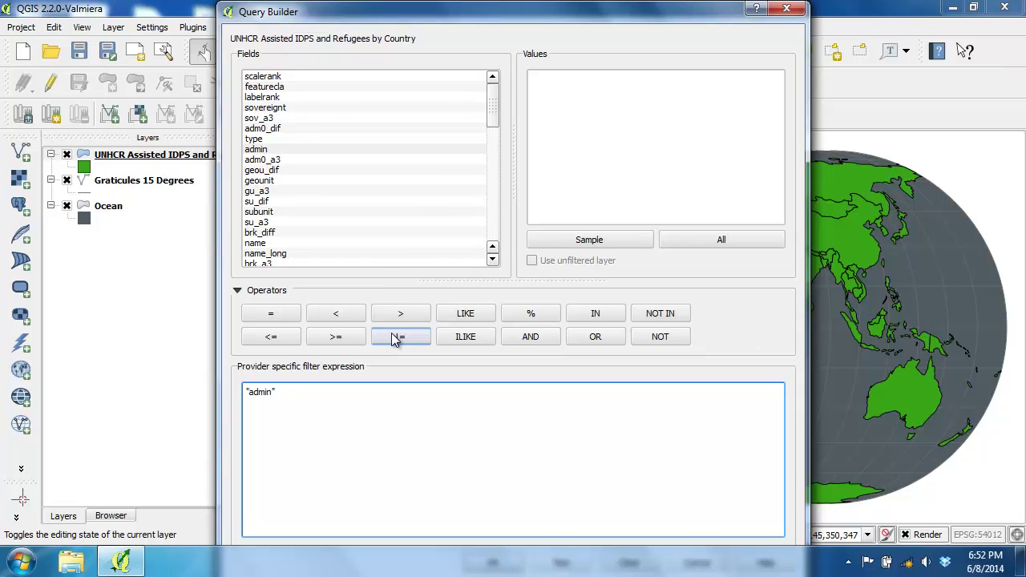
left_click(689, 240)
left_click_drag(779, 96, 775, 149)
double_click(563, 193)
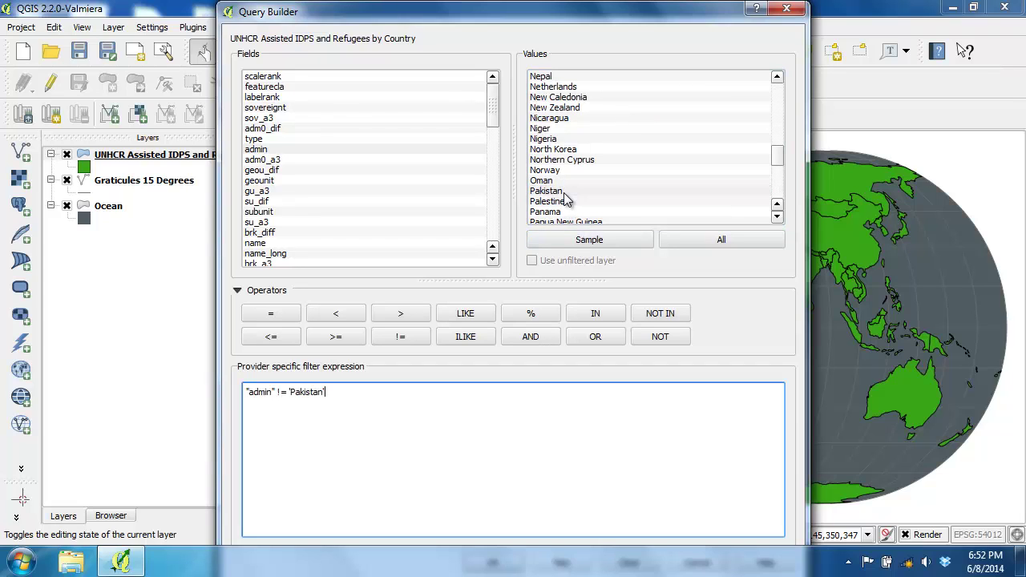
Extend the layer's filter expression with the second condition AND "Refugees" != -99.
left_click(531, 339)
left_click_drag(490, 124, 485, 236)
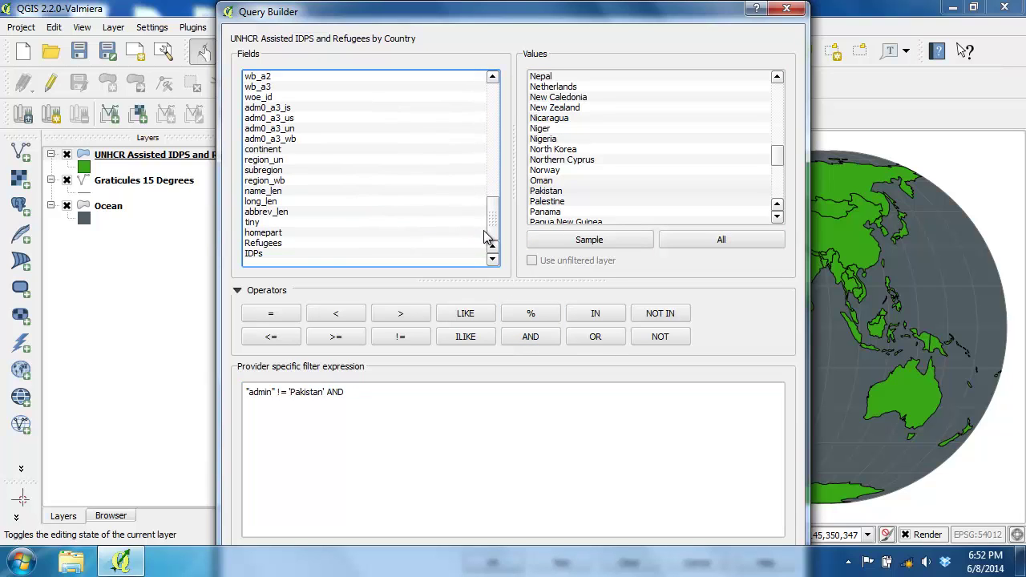
double_click(294, 243)
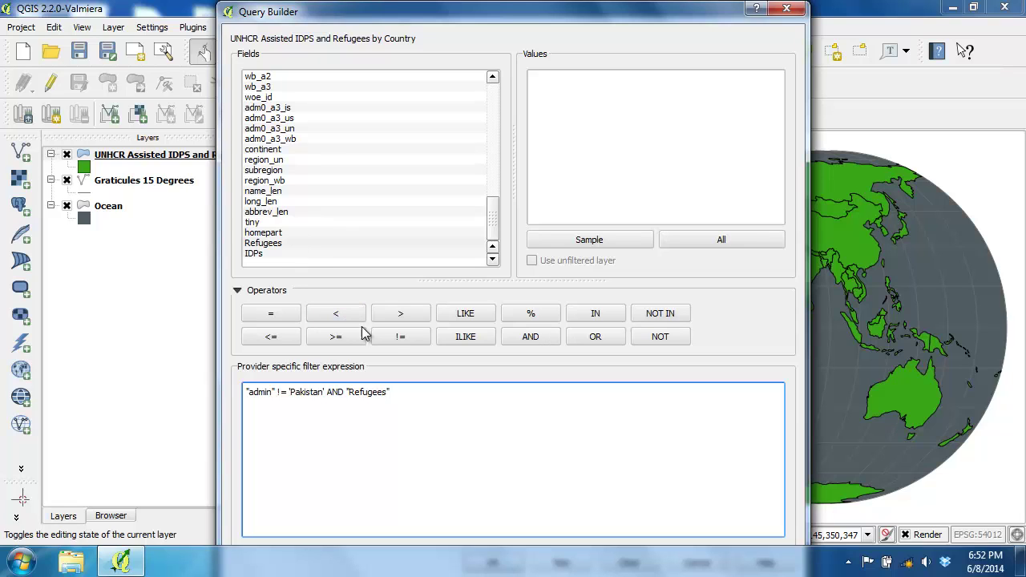
left_click(389, 333)
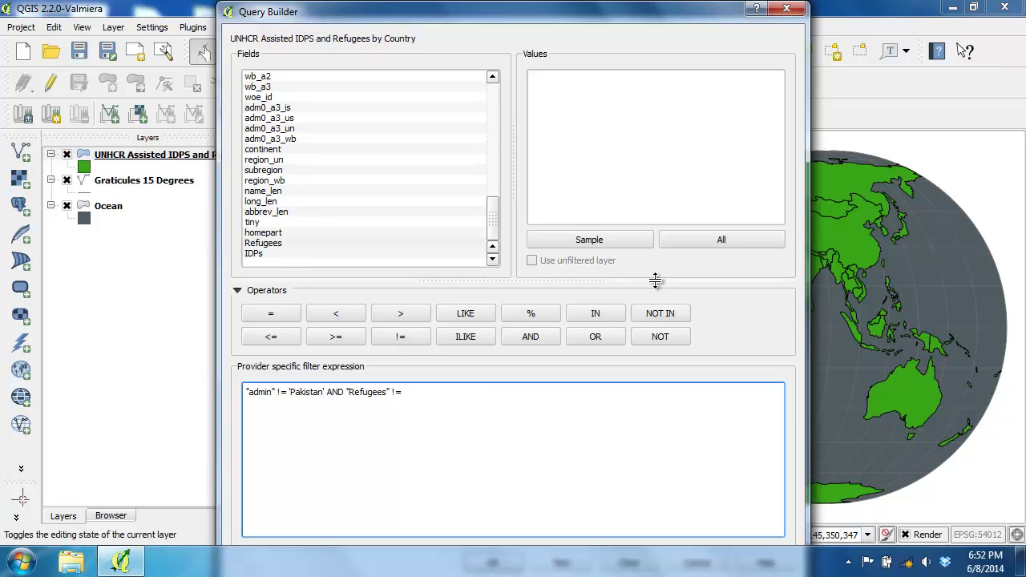
left_click(702, 243)
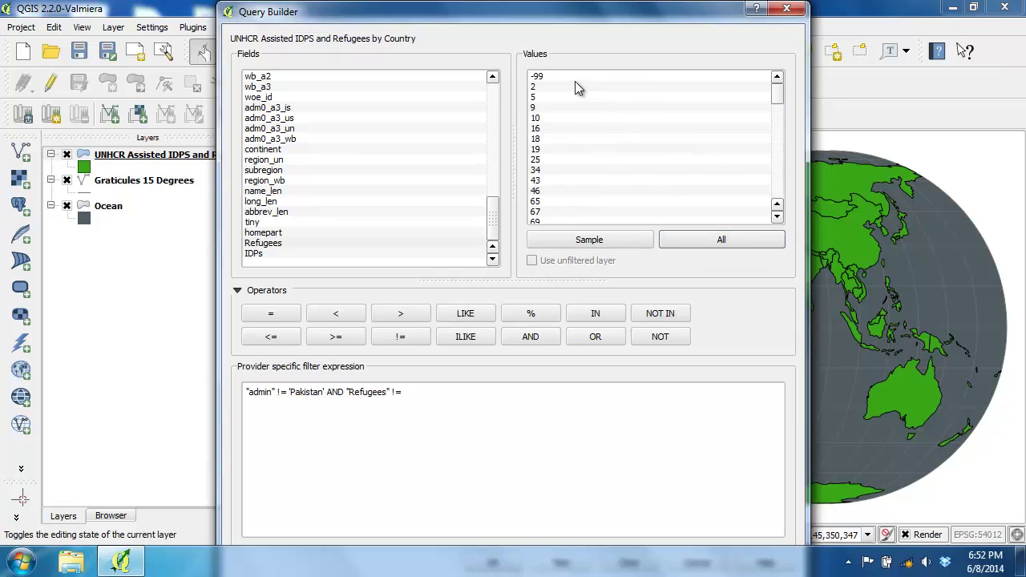
double_click(572, 77)
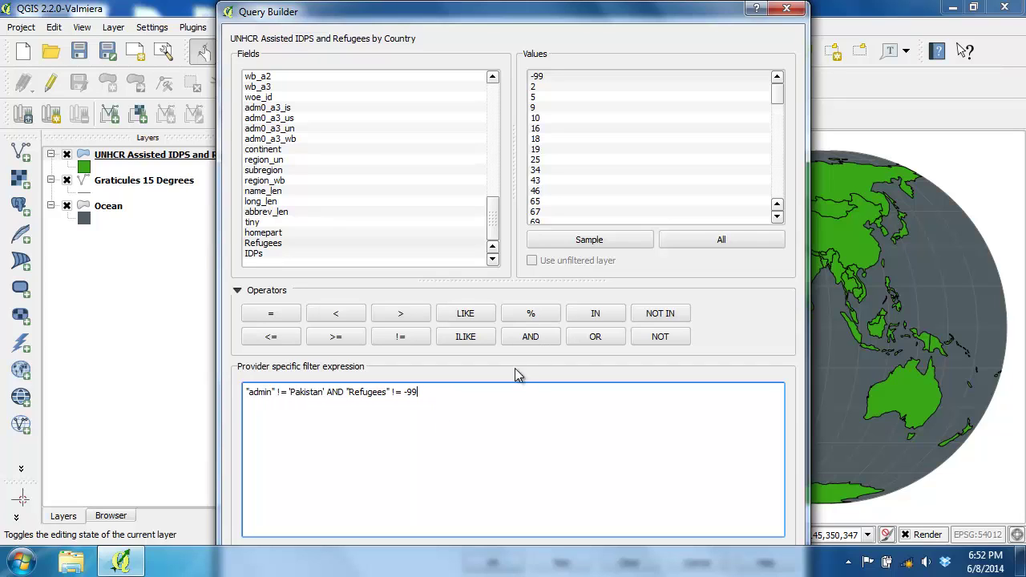
left_click_drag(541, 15, 537, 51)
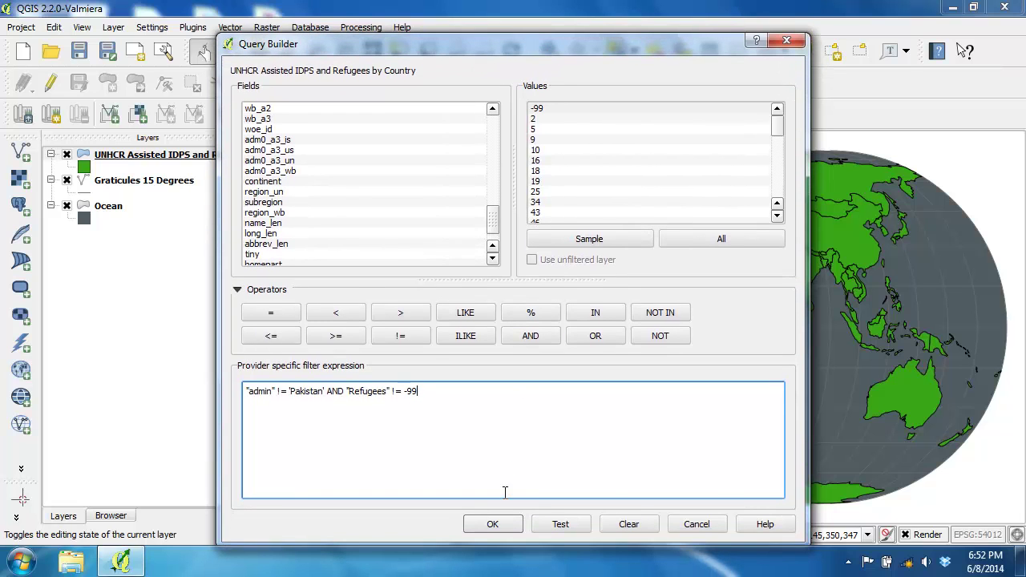
Apply the layer filter and compute basic statistics for the Refugees field of the UNHCR Assisted IDPS and Refugees by Country layer.
left_click(493, 524)
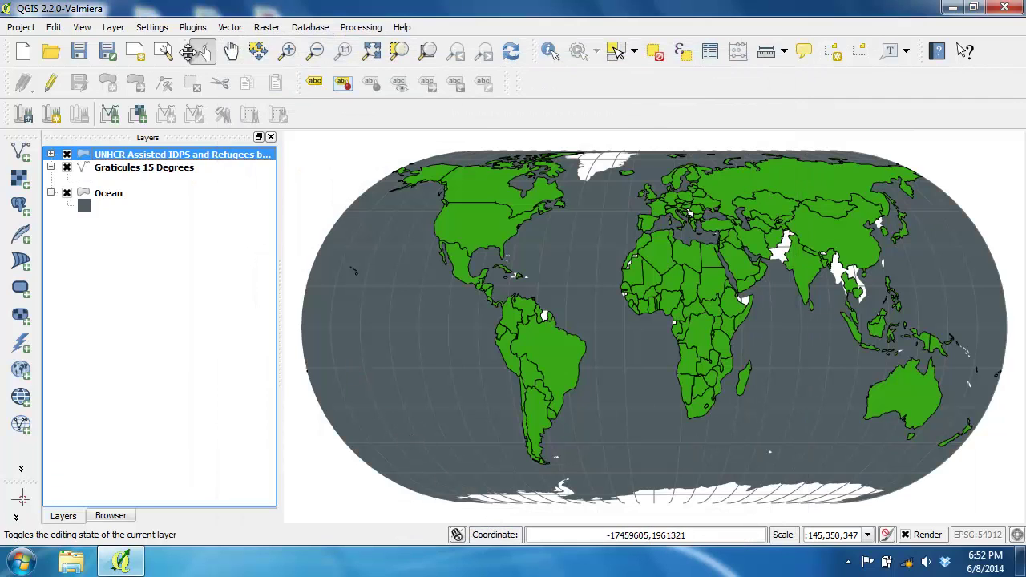
left_click(223, 30)
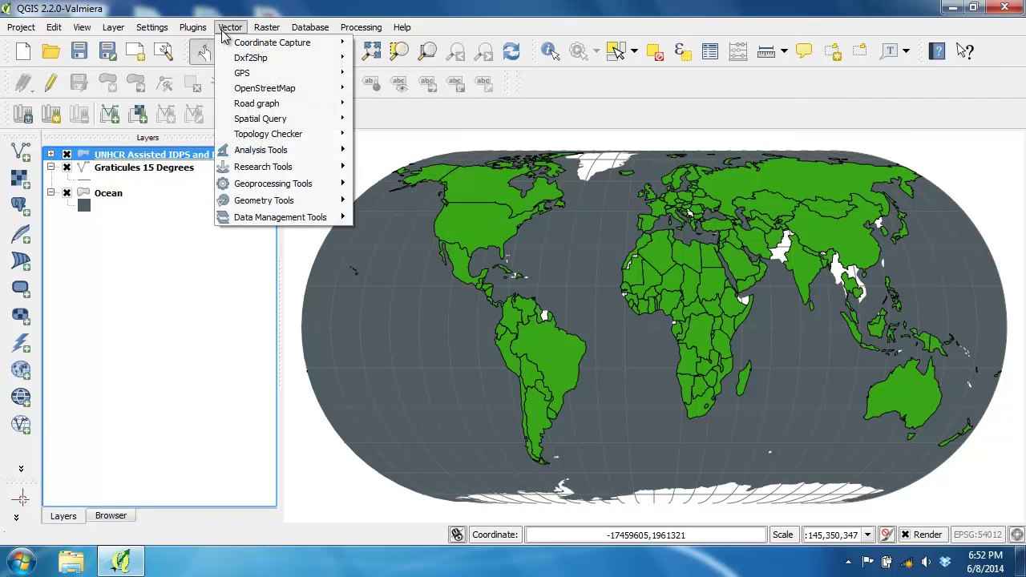
mouse_move(303, 159)
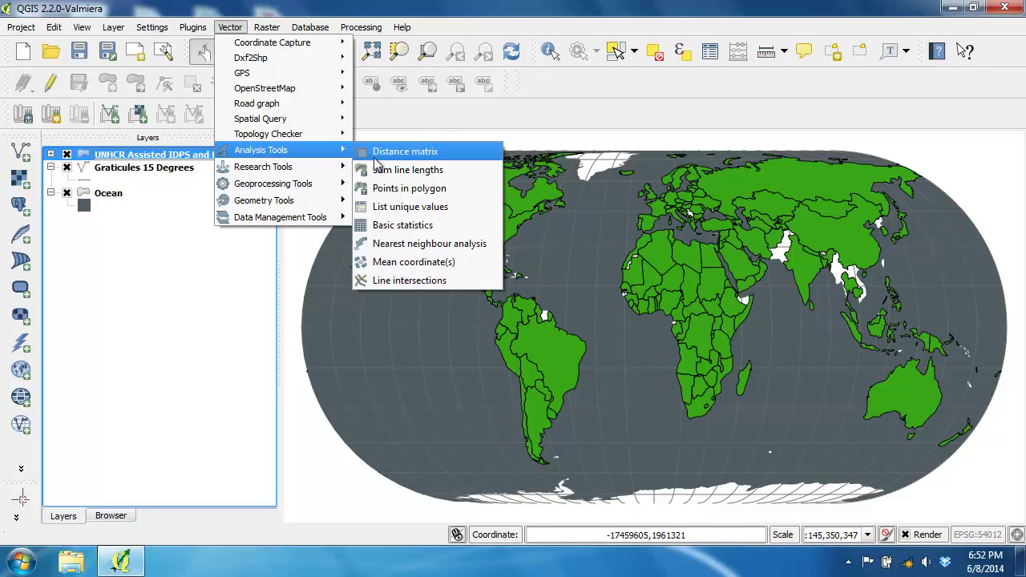
left_click(392, 225)
left_click(436, 152)
left_click(450, 187)
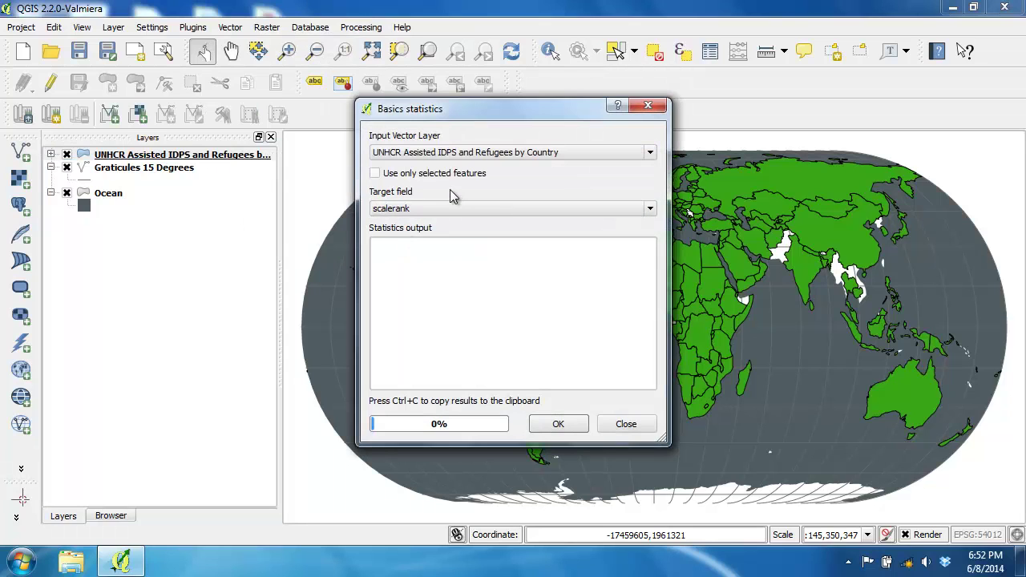
left_click(447, 207)
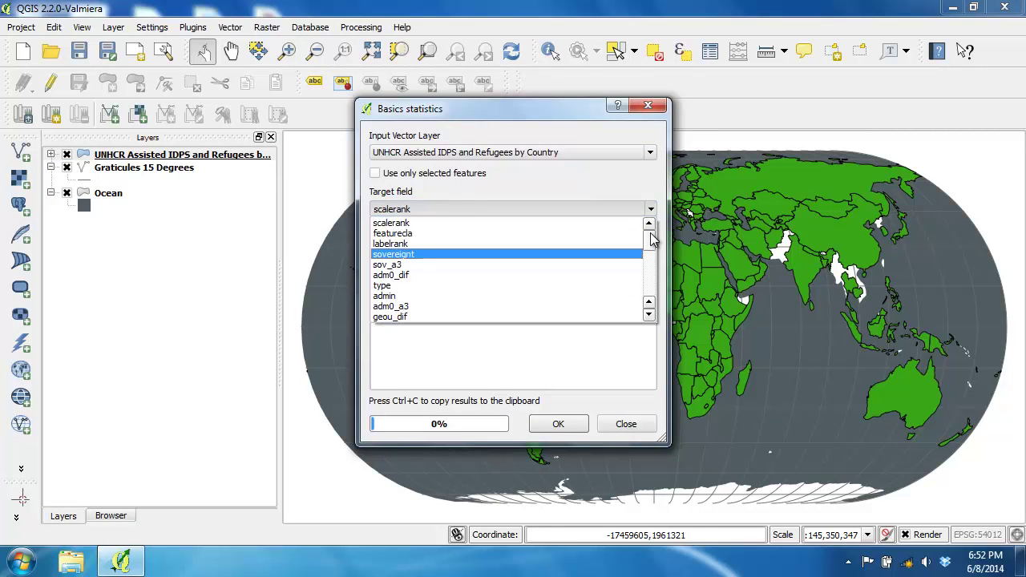
left_click_drag(651, 238, 652, 285)
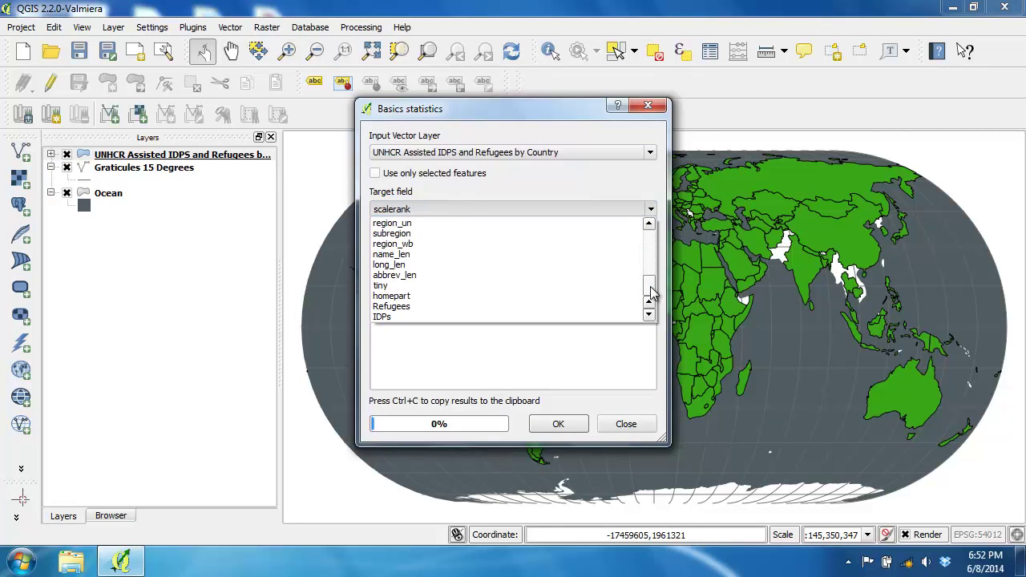
left_click(455, 307)
left_click(555, 425)
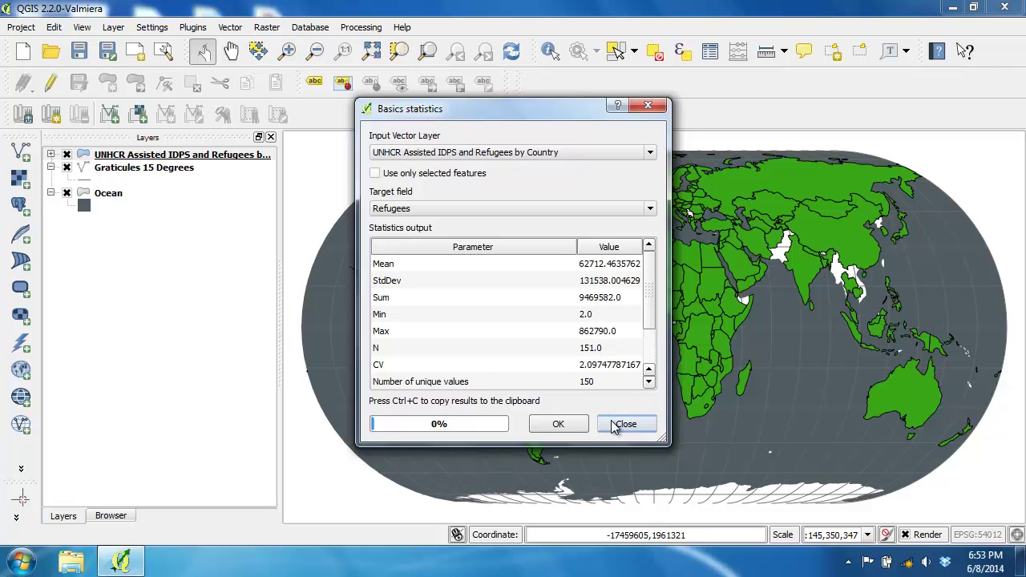
left_click(614, 425)
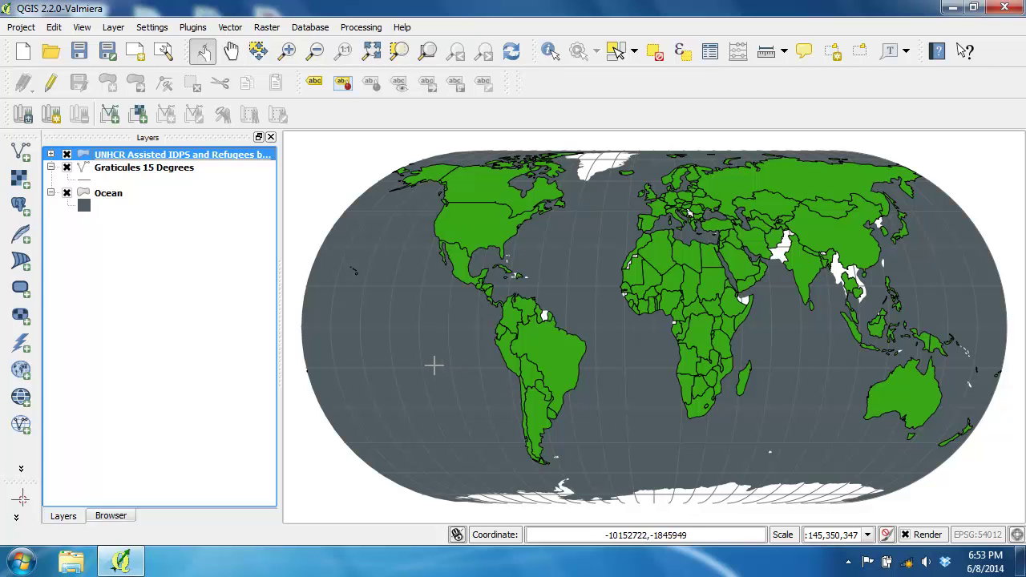
Style the UNHCR Assisted IDPS and Refugees by Country layer with a Graduated renderer based on the Refugees column.
double_click(116, 157)
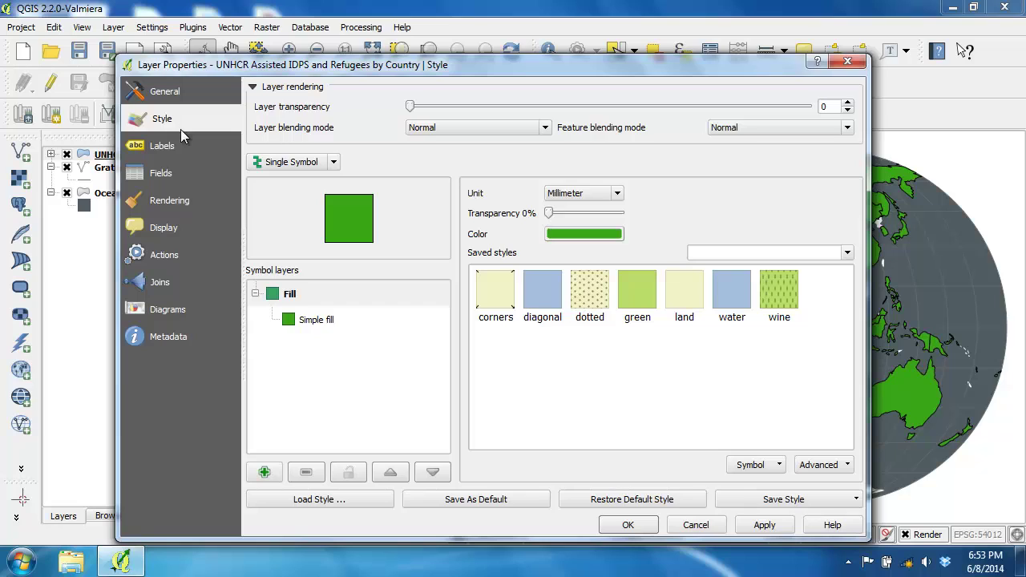
left_click(333, 162)
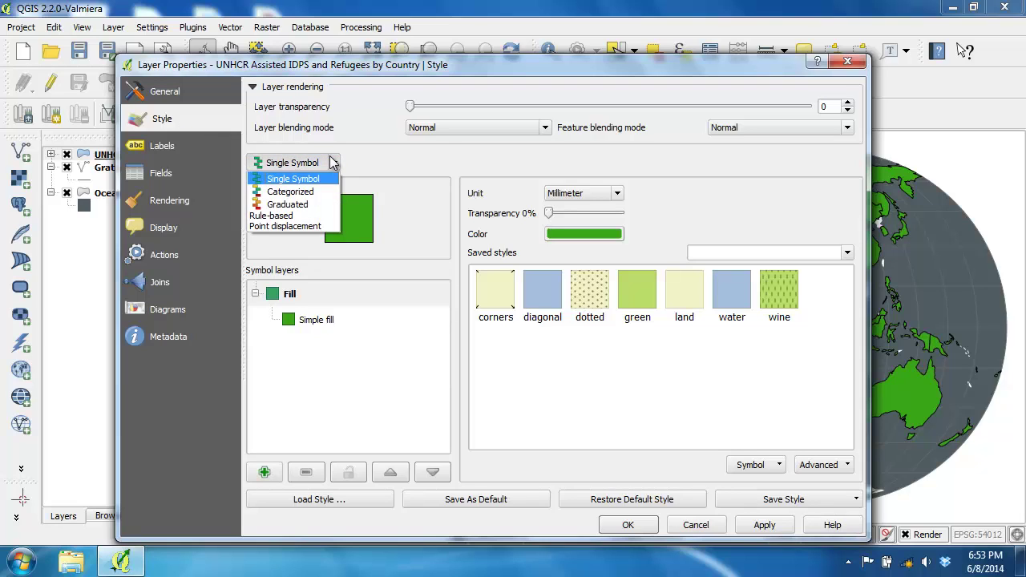
left_click(316, 205)
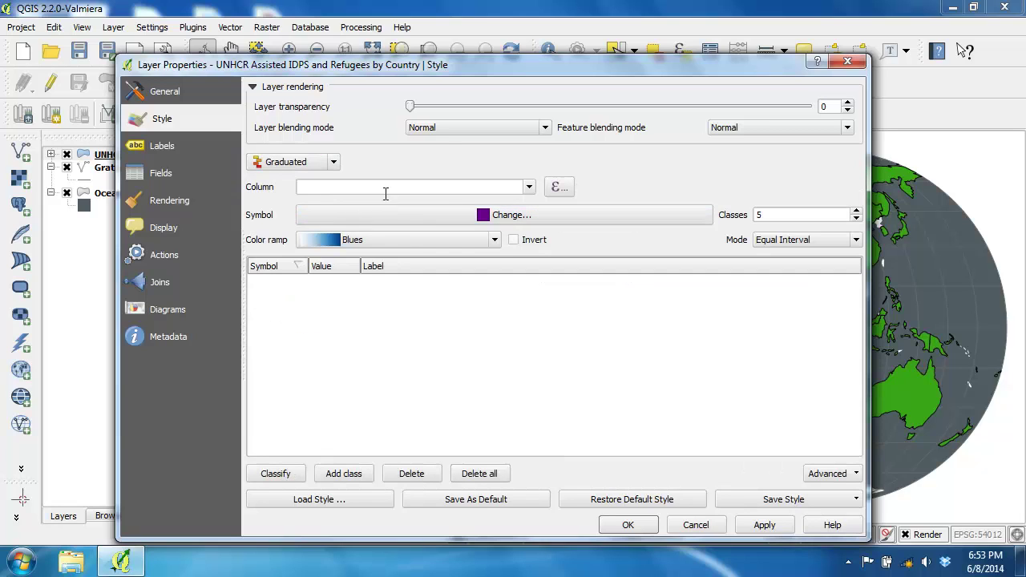
left_click(528, 186)
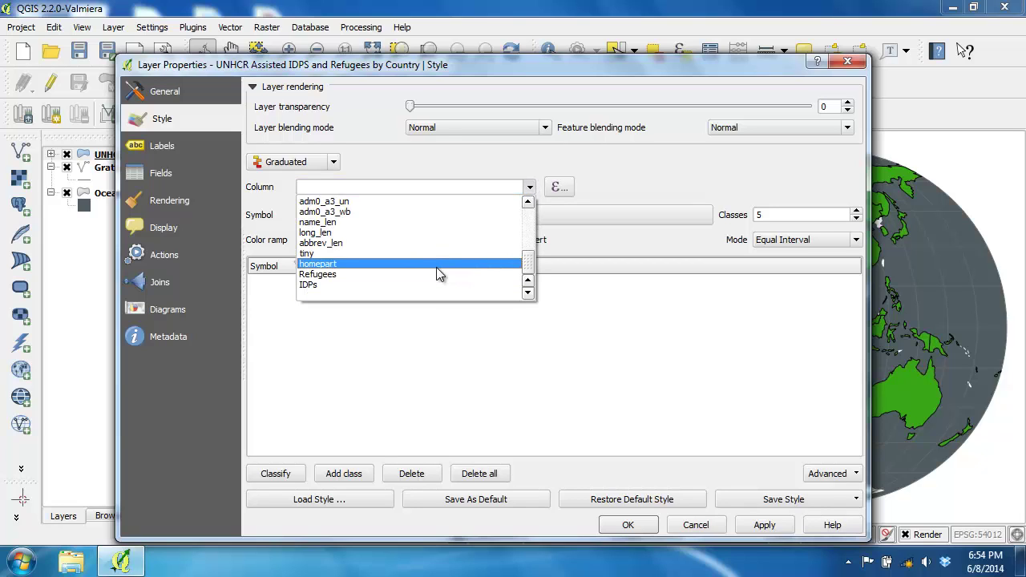
left_click(432, 273)
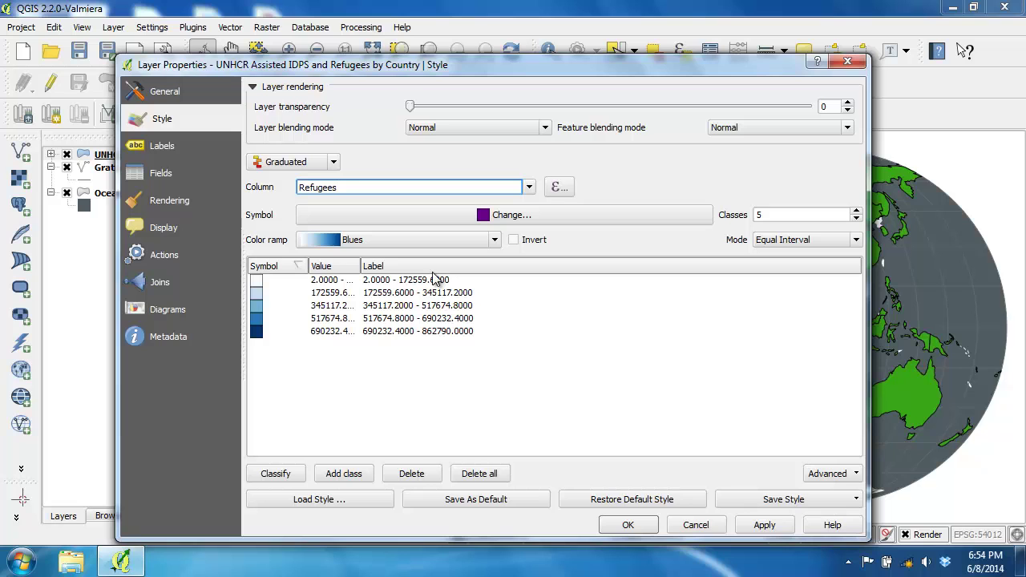
Set the border width of the graduated symbol's simple fill to 0.3 mm.
left_click(468, 216)
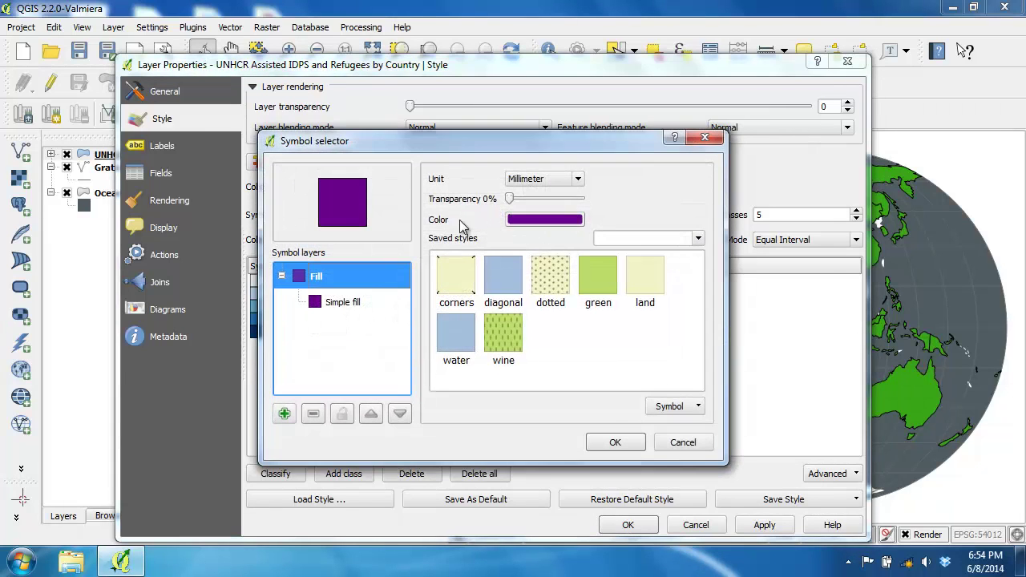
left_click(368, 303)
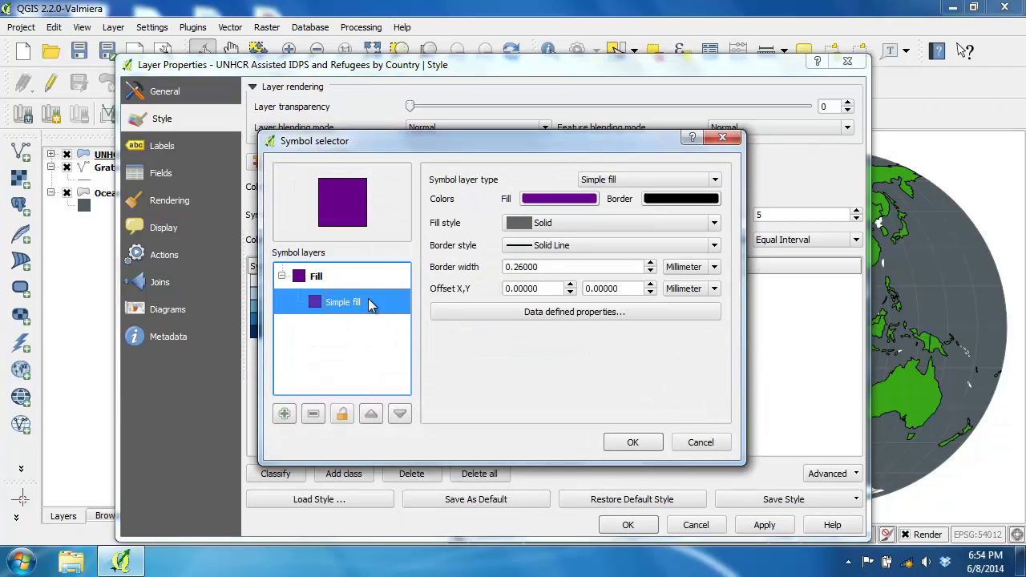
left_click(553, 266)
left_click_drag(553, 266, 491, 270)
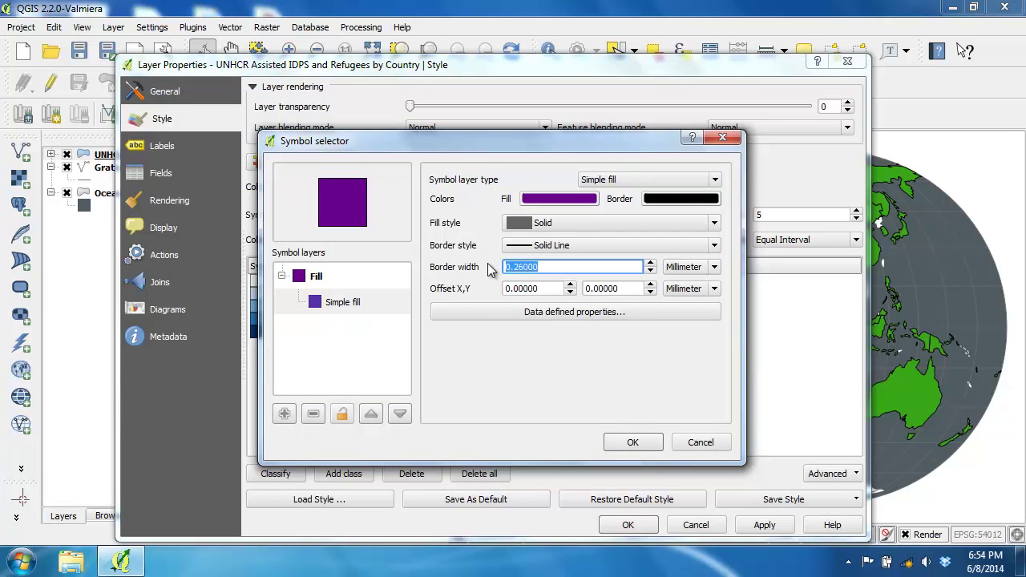
type(".3")
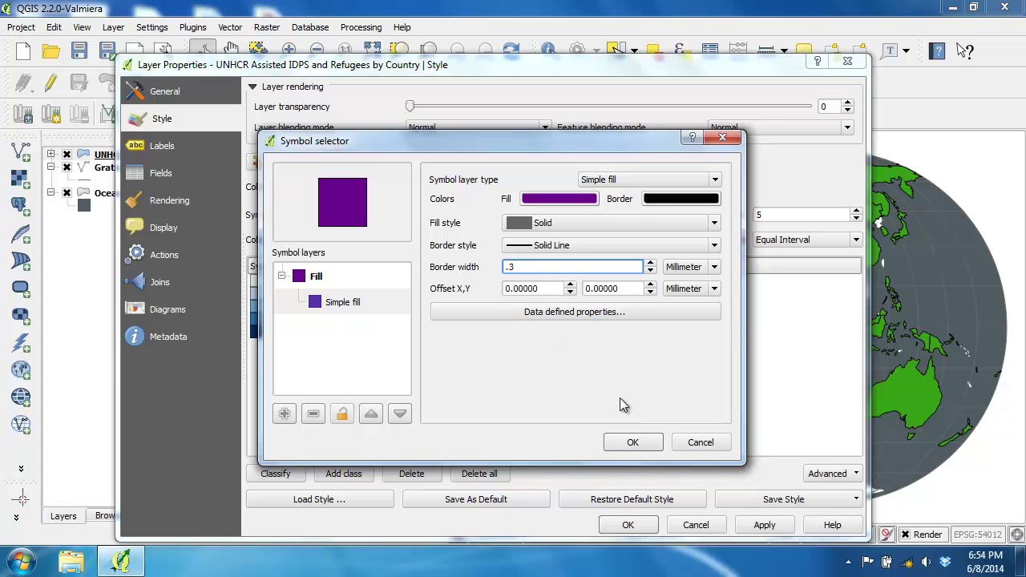
left_click(633, 443)
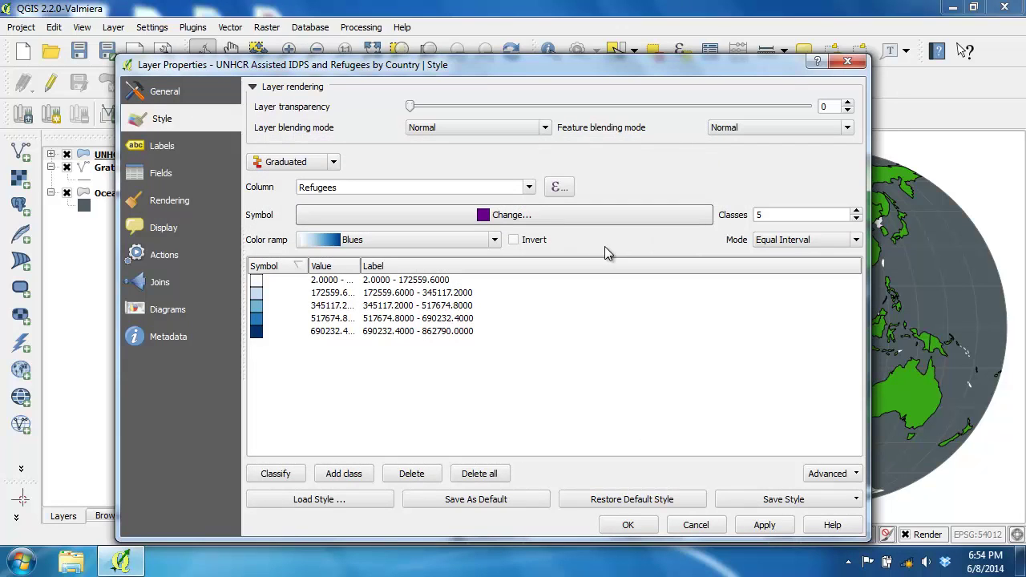
Classify the refugee counts with the Greens color ramp and Natural Breaks (Jenks) mode, and apply the style to the map.
left_click(493, 241)
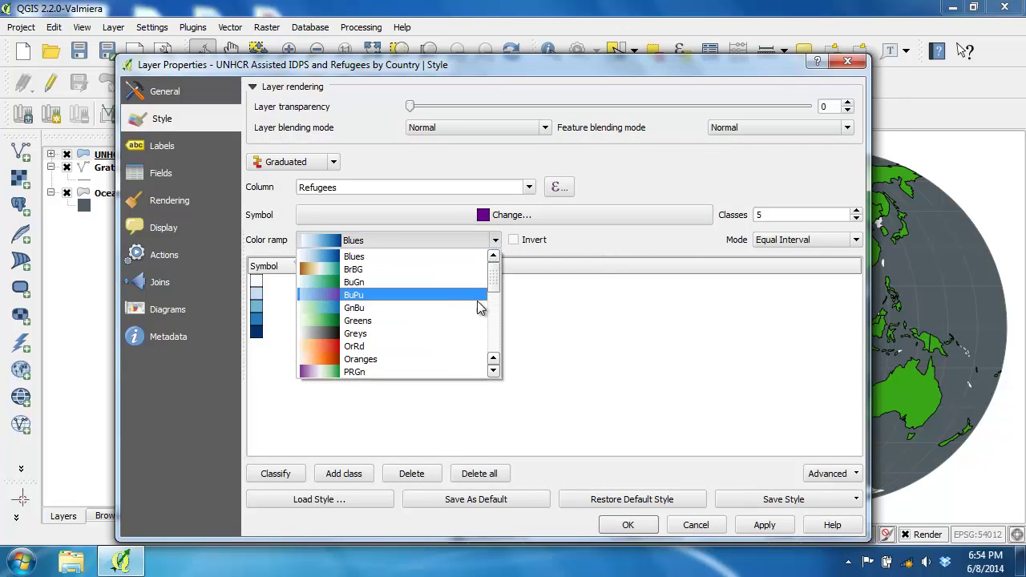
left_click(461, 321)
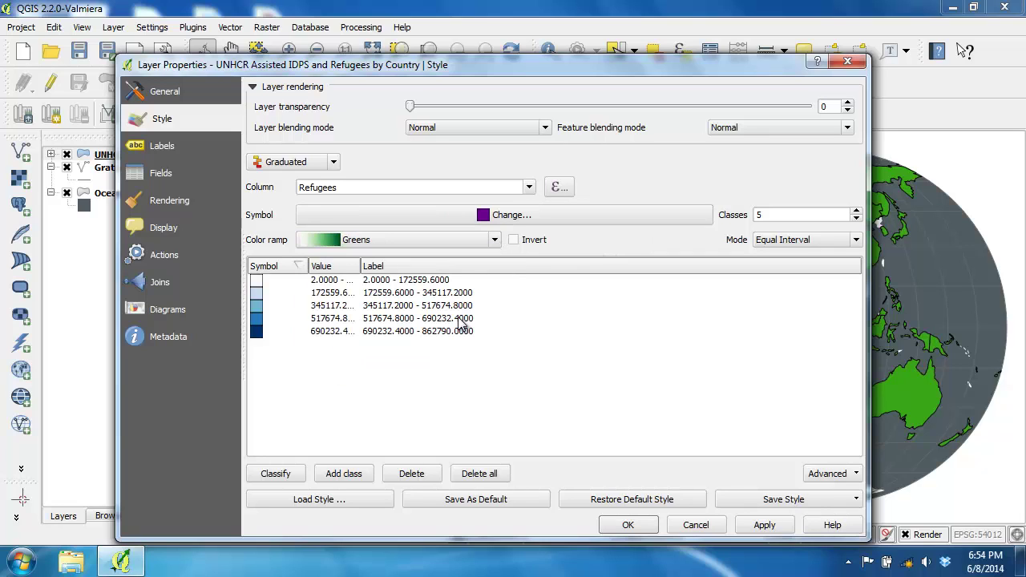
left_click(816, 237)
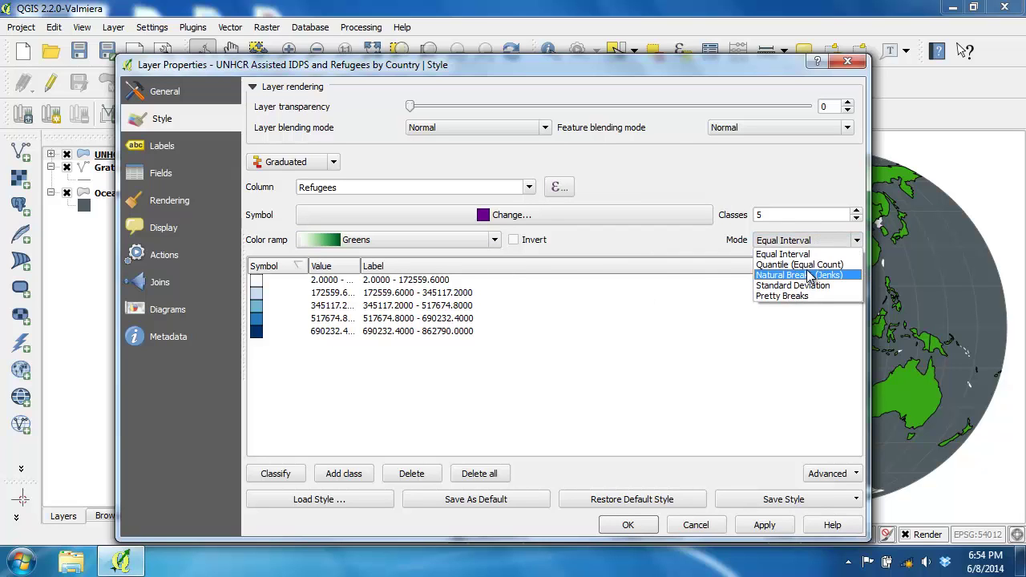
left_click(810, 275)
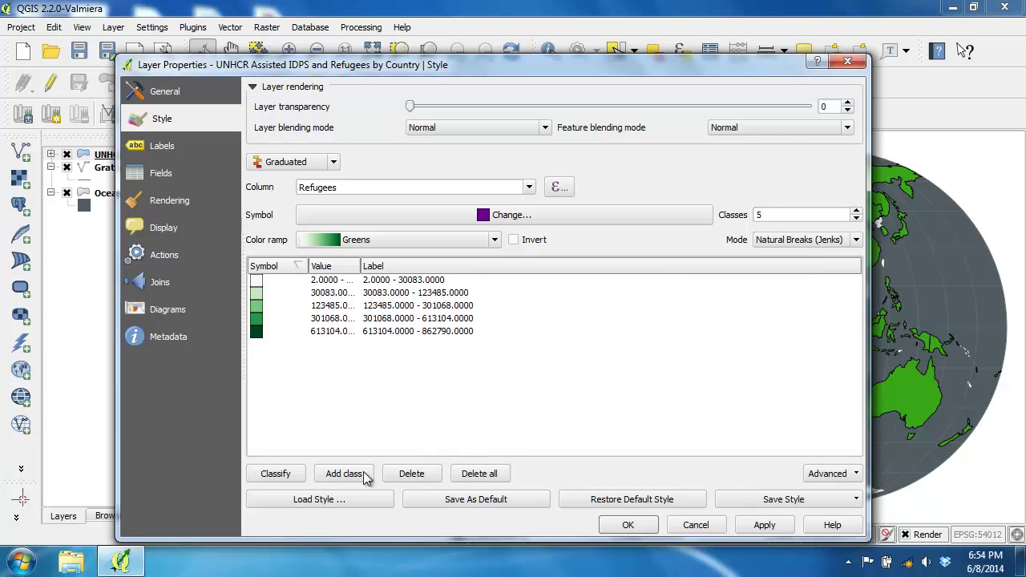
left_click(294, 477)
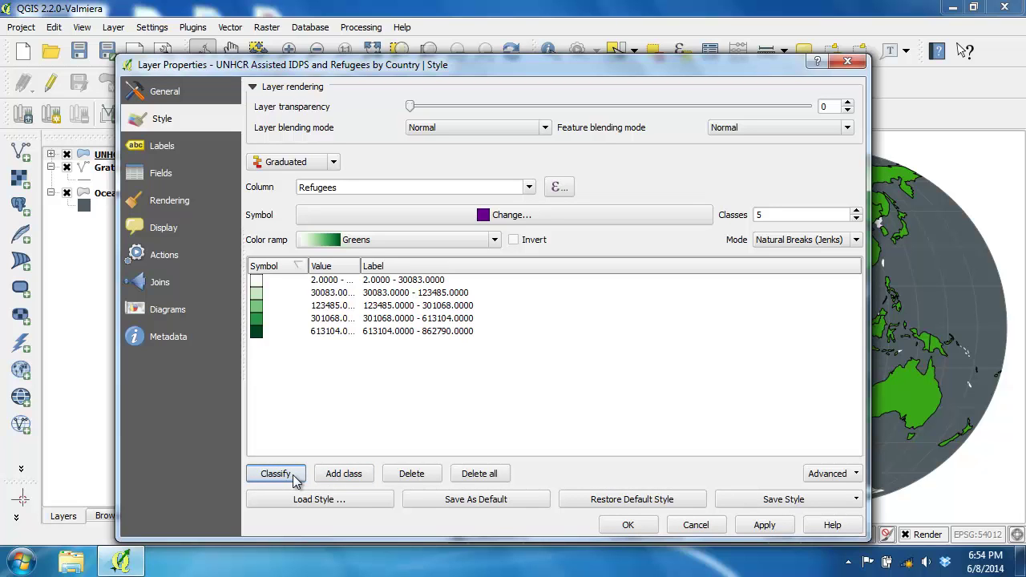
left_click(626, 525)
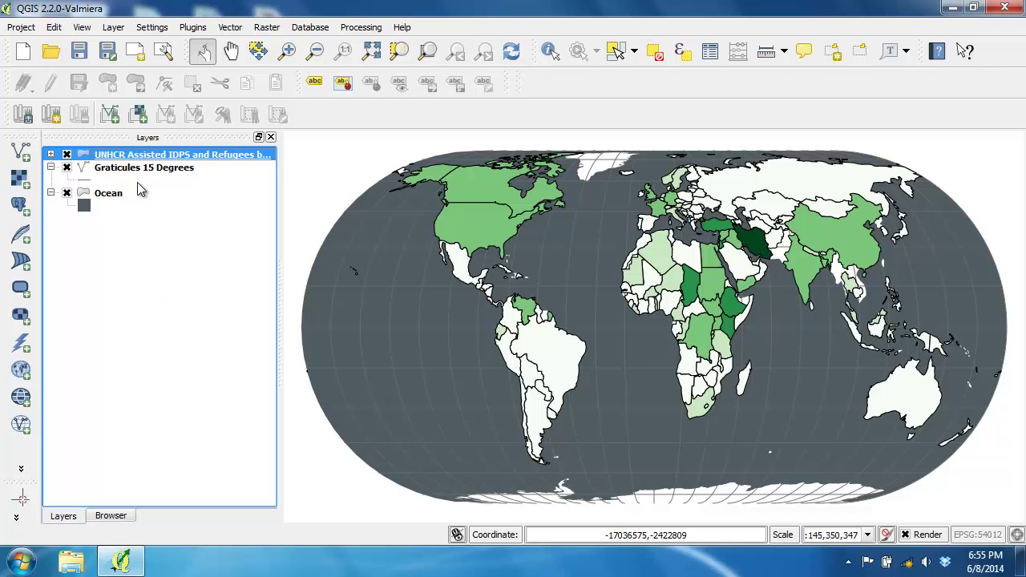
Remove the entire filter expression from the UNHCR Assisted IDPS and Refugees by Country layer.
right_click(152, 161)
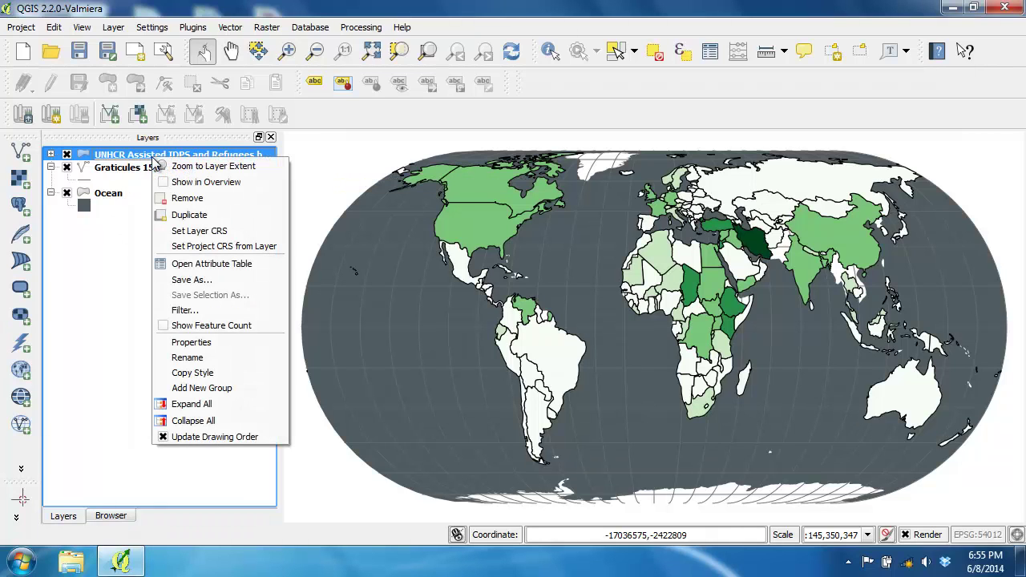
left_click(193, 312)
left_click(451, 392)
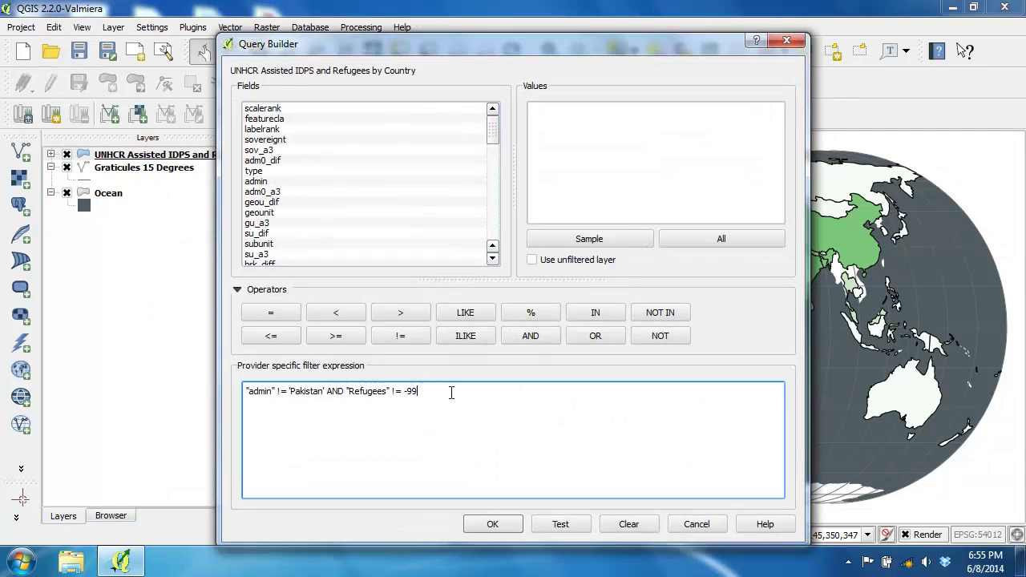
key("ctrl+a")
key("BackSpace")
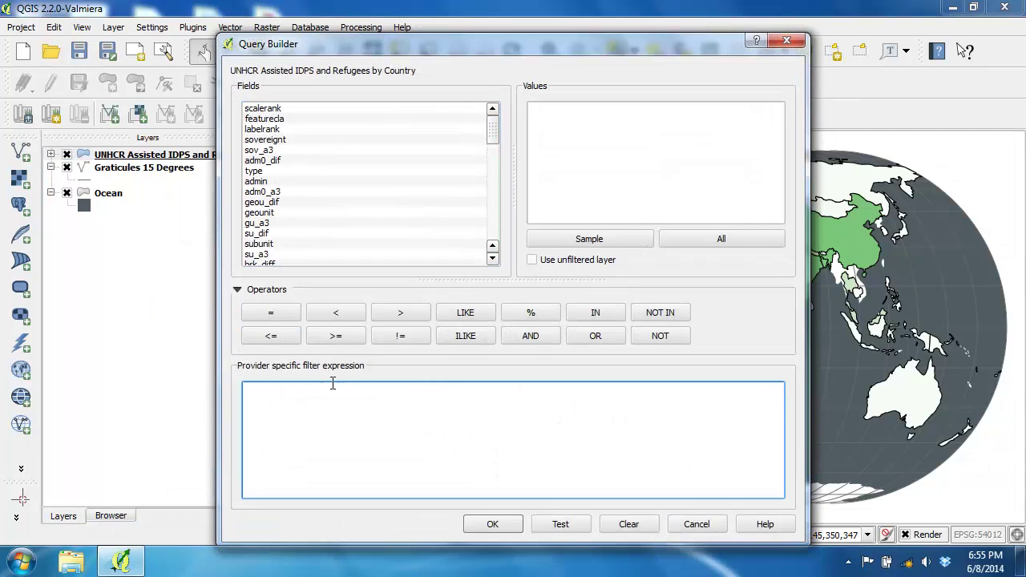
left_click(484, 524)
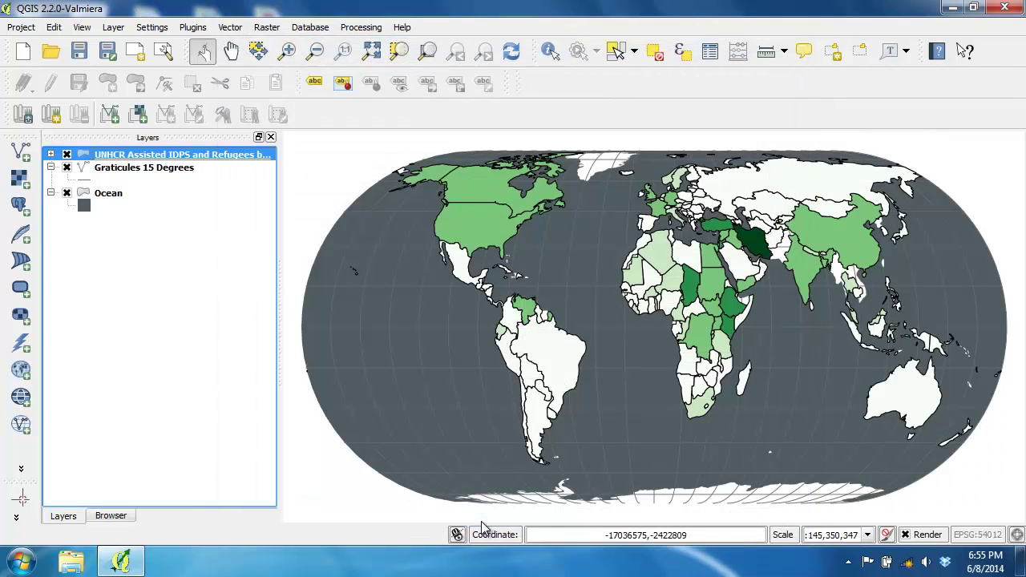
Set both the lower and upper bounds of the layer's first graduated class to -99.
double_click(155, 159)
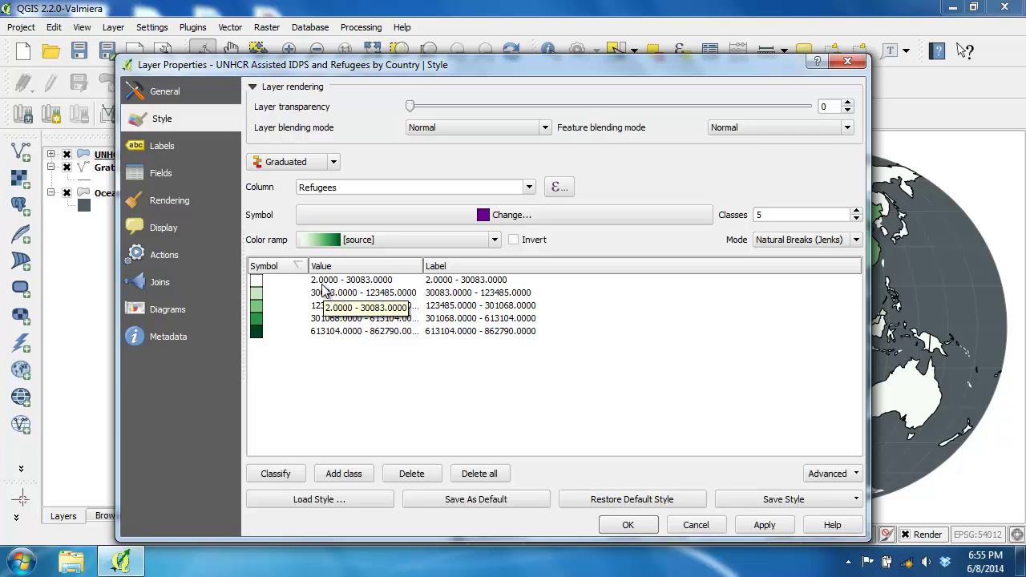
double_click(377, 283)
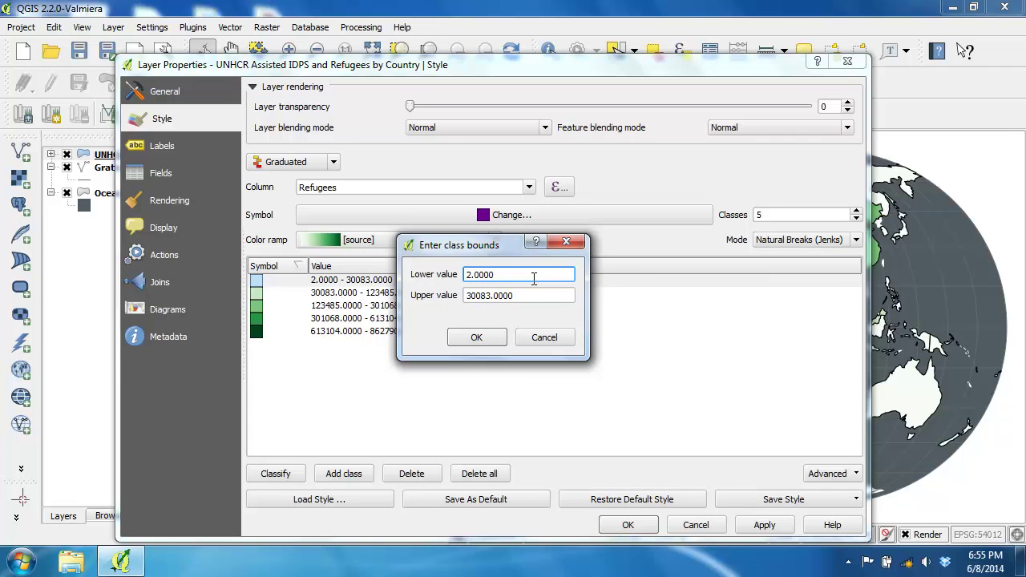
left_click_drag(533, 278, 404, 240)
type("-99")
key("Tab")
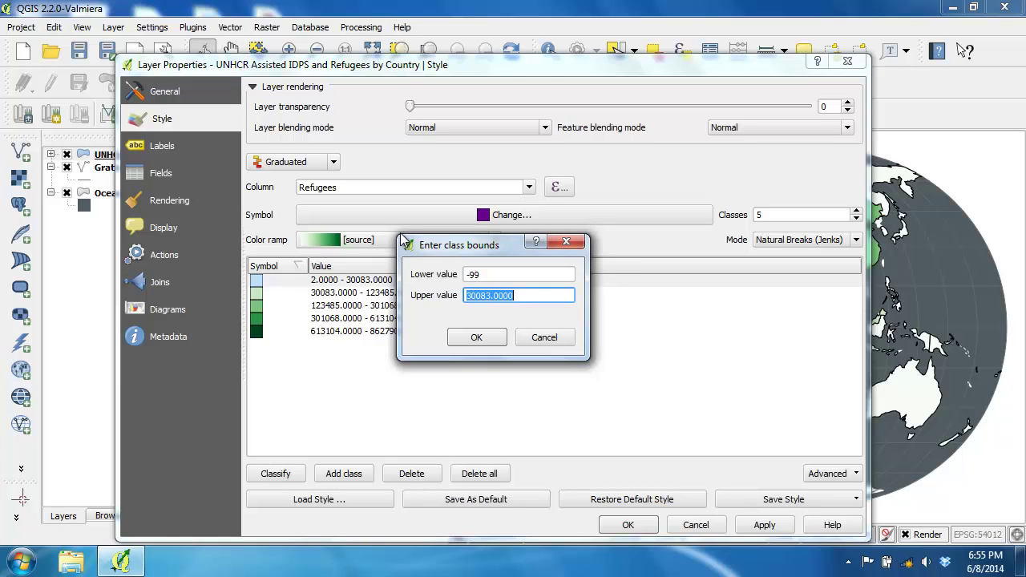
type("-99")
left_click(472, 342)
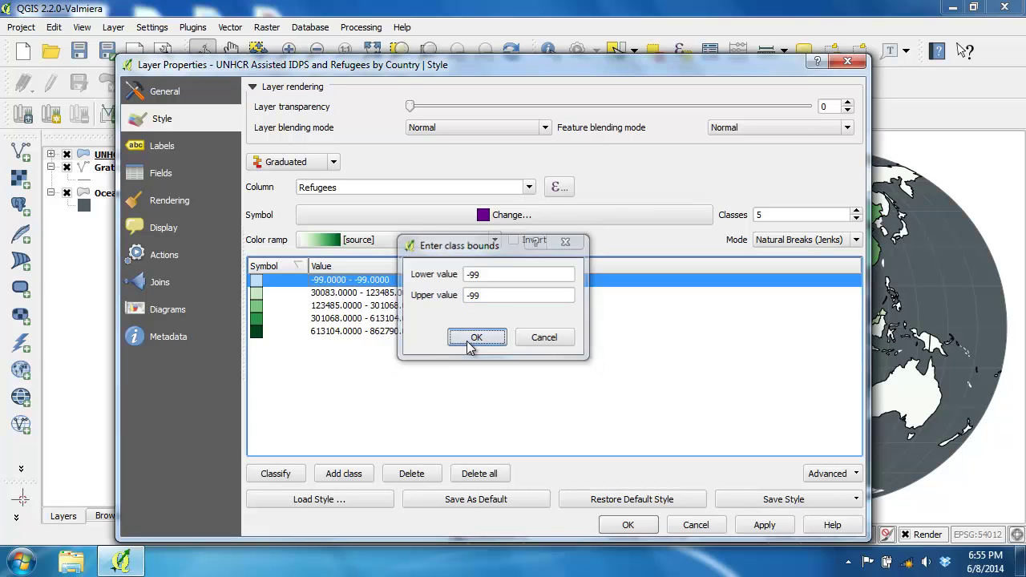
Set the lower bound of the second graduated class to 2.0.
double_click(368, 296)
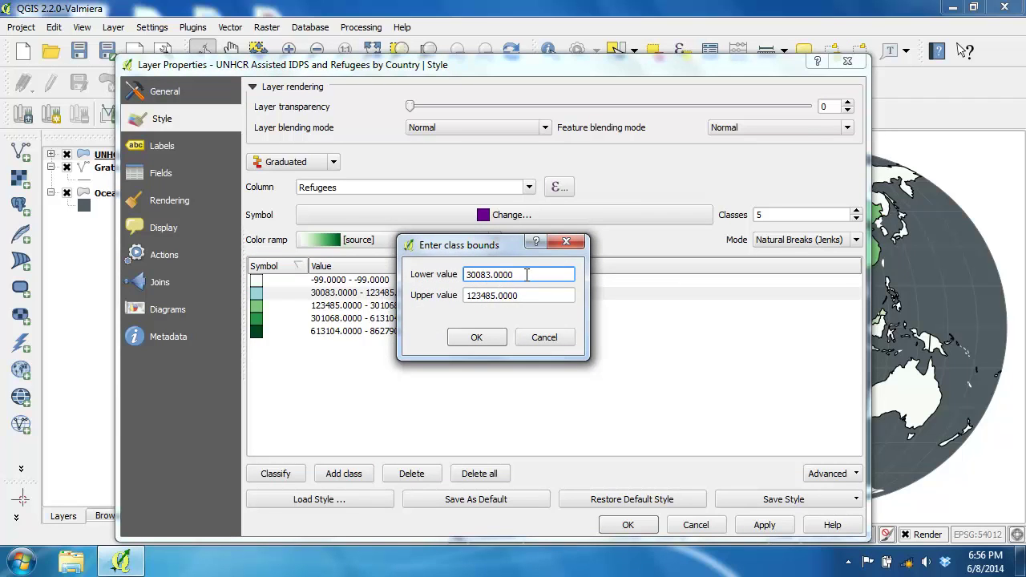
left_click_drag(517, 274, 425, 274)
type("2.0")
left_click(478, 337)
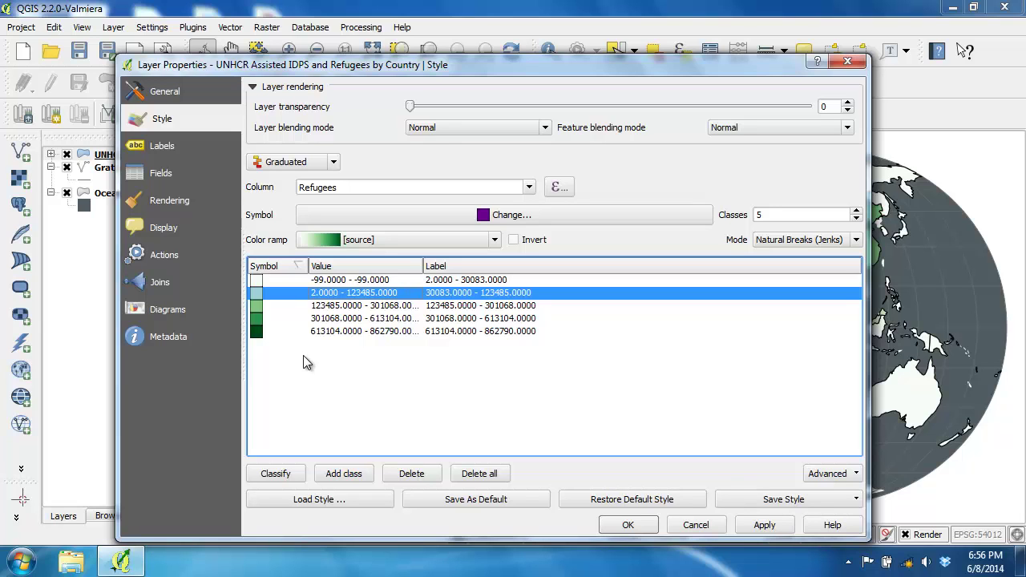
Change the simple fill color of the -99 class to hue 223, saturation 28 and value 163.
double_click(257, 282)
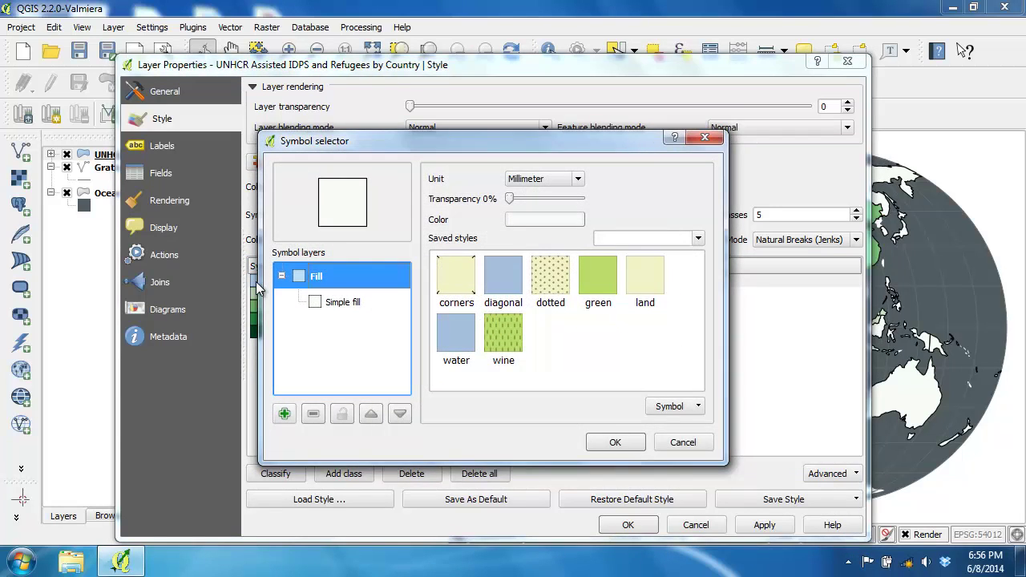
left_click(359, 301)
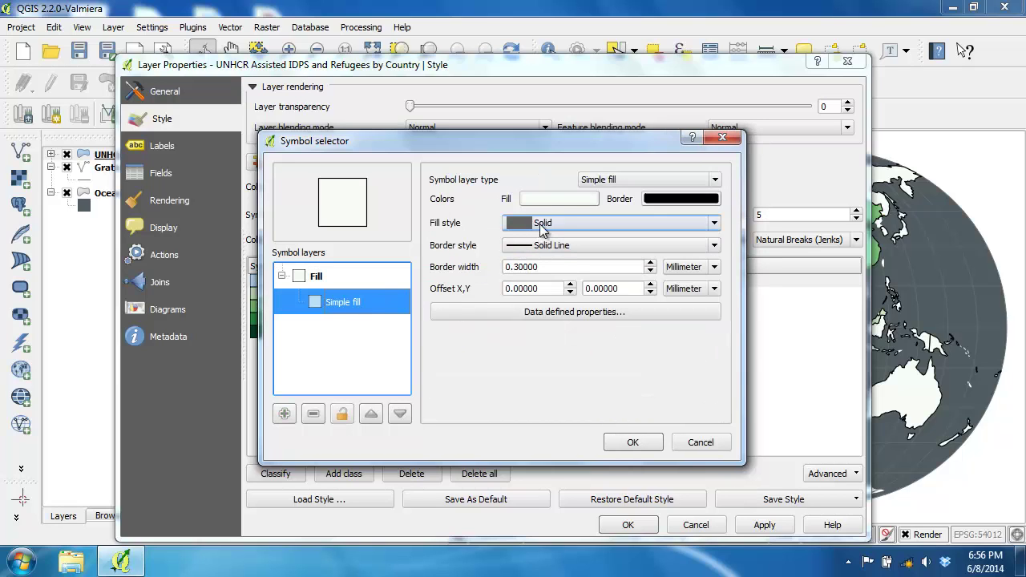
left_click(552, 201)
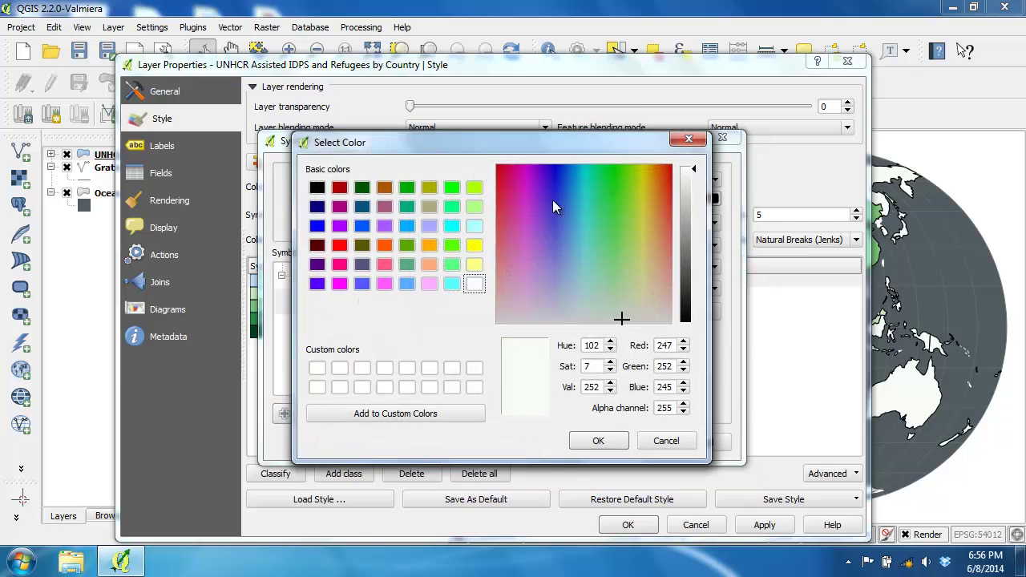
left_click(600, 345)
double_click(600, 344)
type("223")
key("Tab")
type("28")
key("Tab")
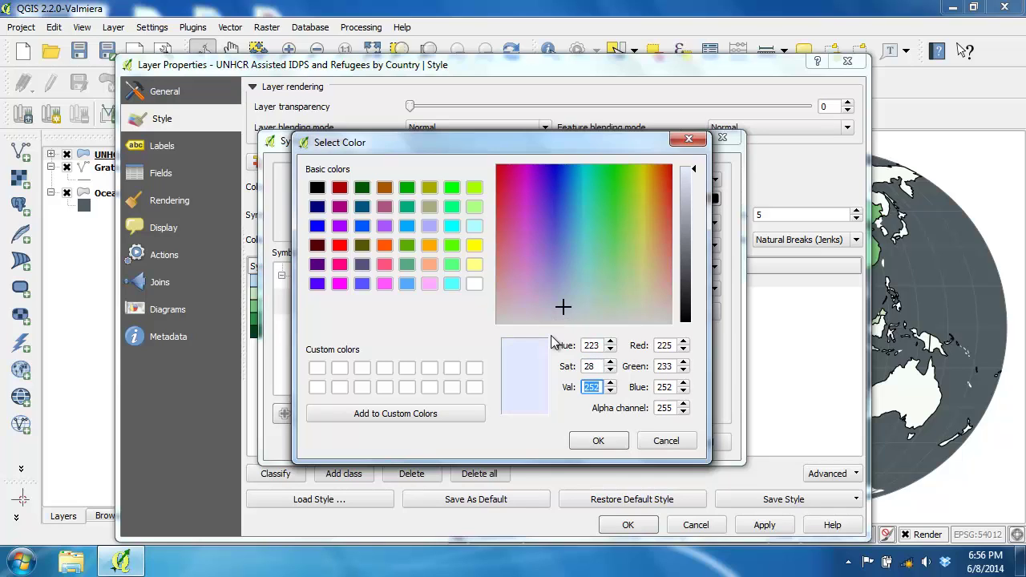
type("166")
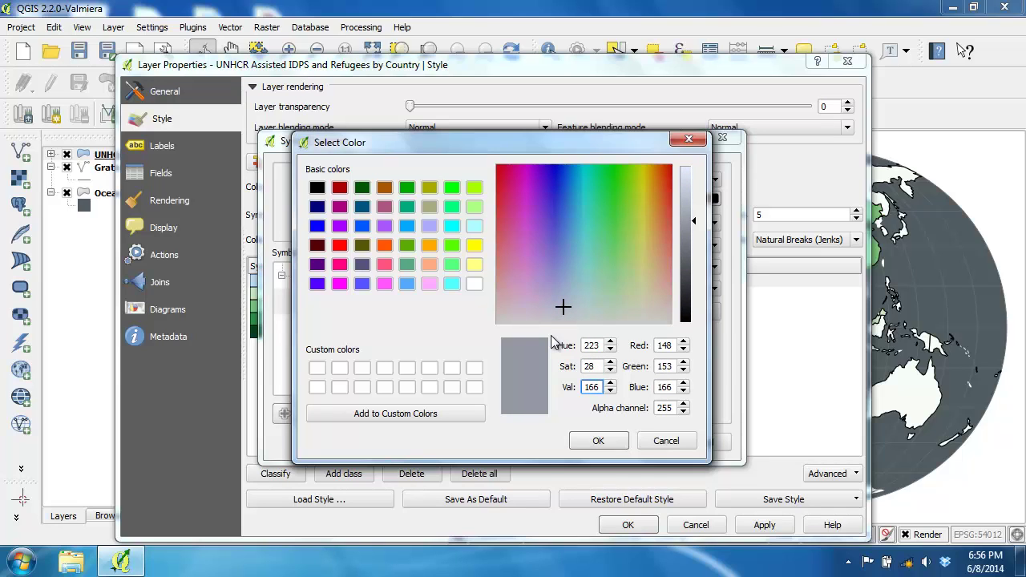
key("BackSpace")
type("3")
left_click(608, 441)
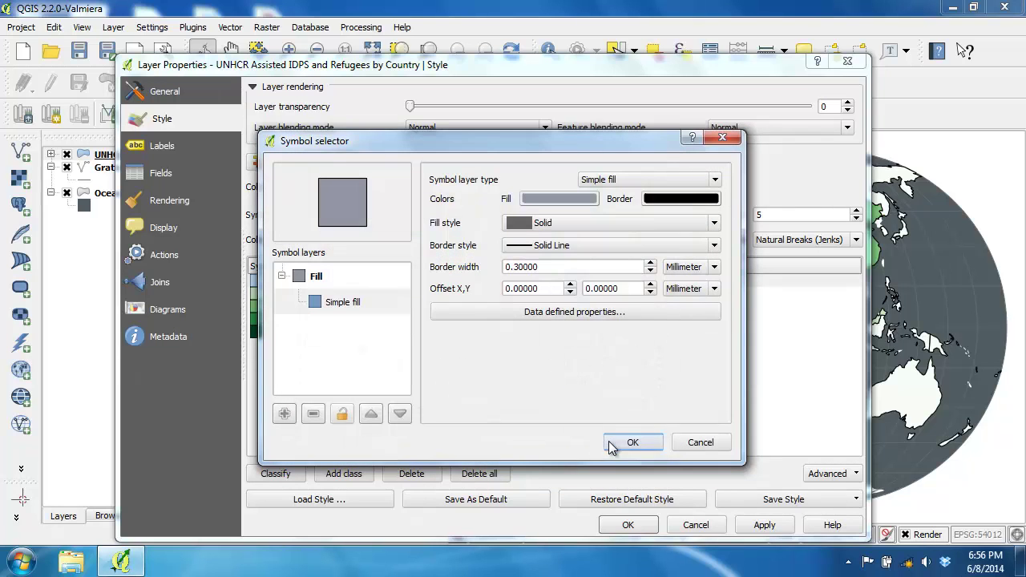
left_click(583, 266)
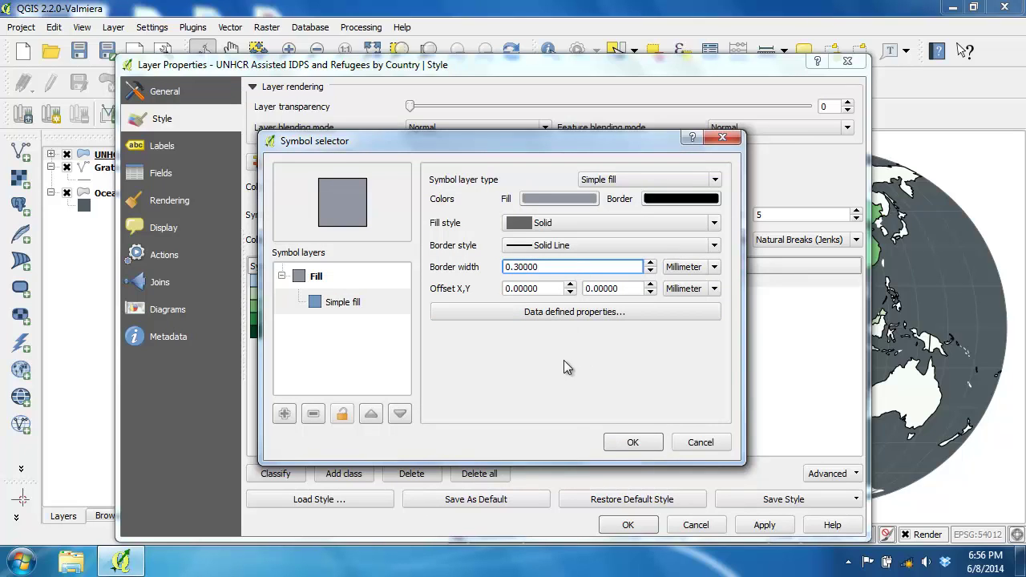
left_click(618, 442)
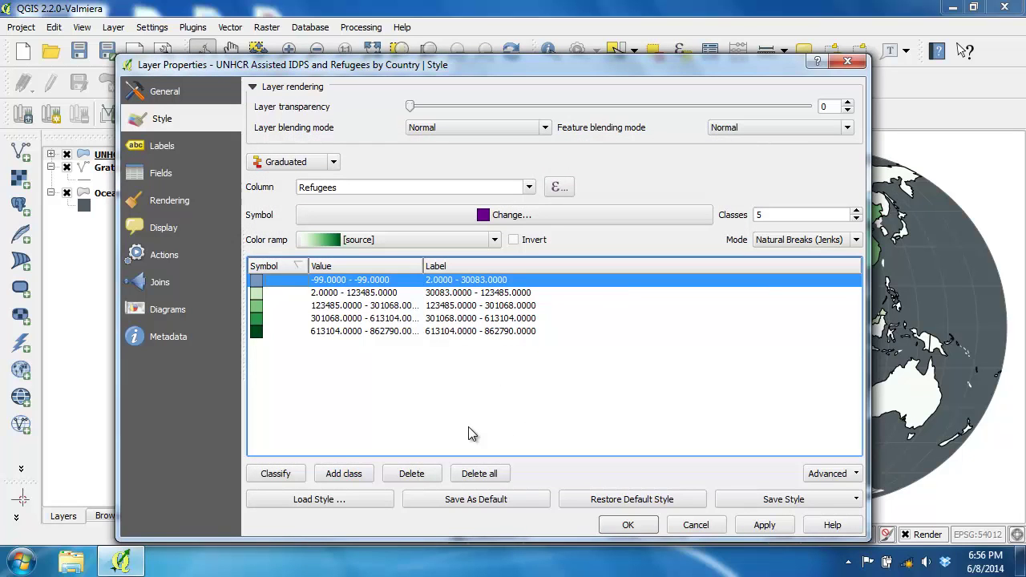
Add a new graduated class and set both its lower and upper bounds to 1621525.
left_click(343, 472)
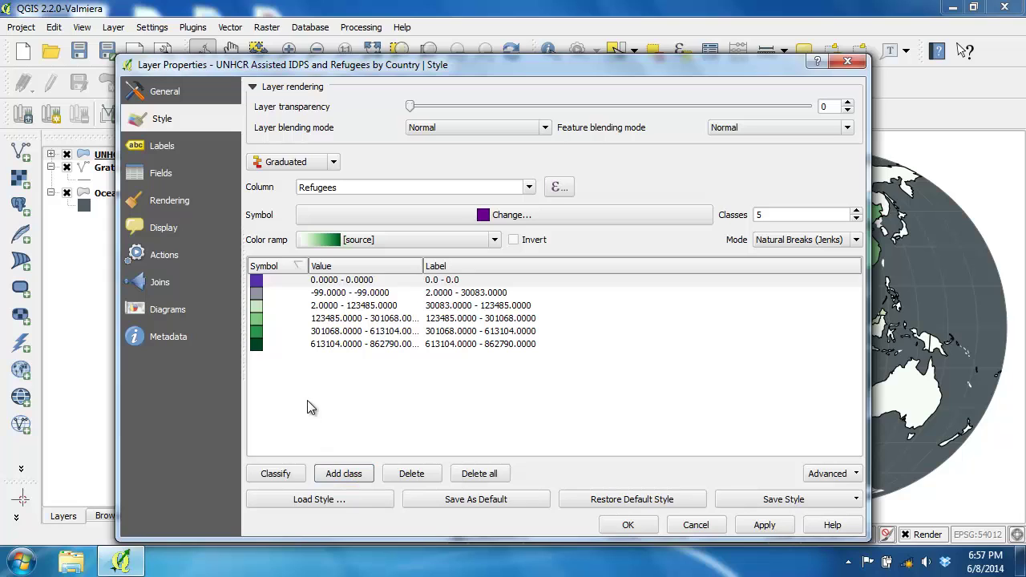
double_click(349, 285)
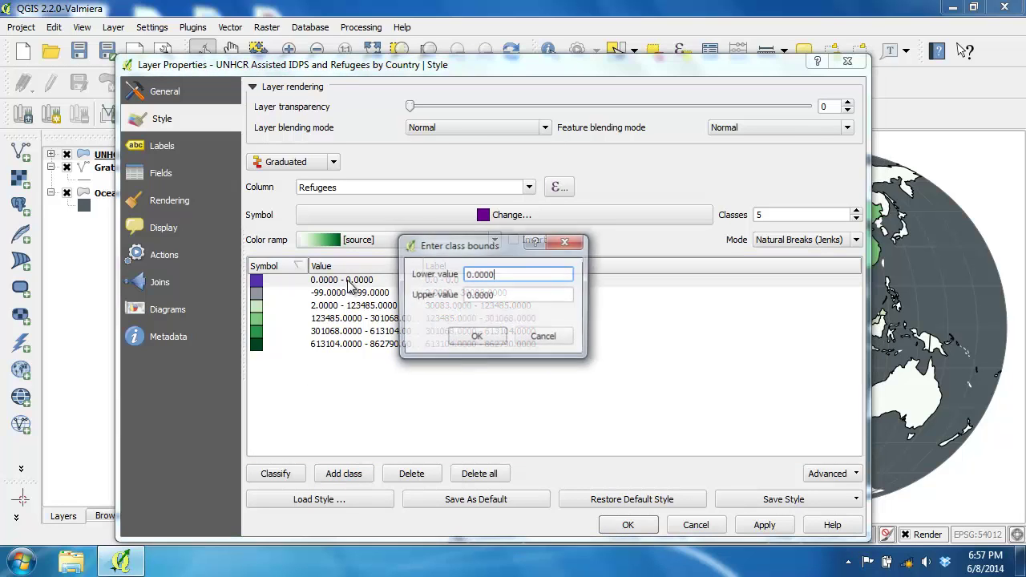
left_click_drag(504, 268, 443, 255)
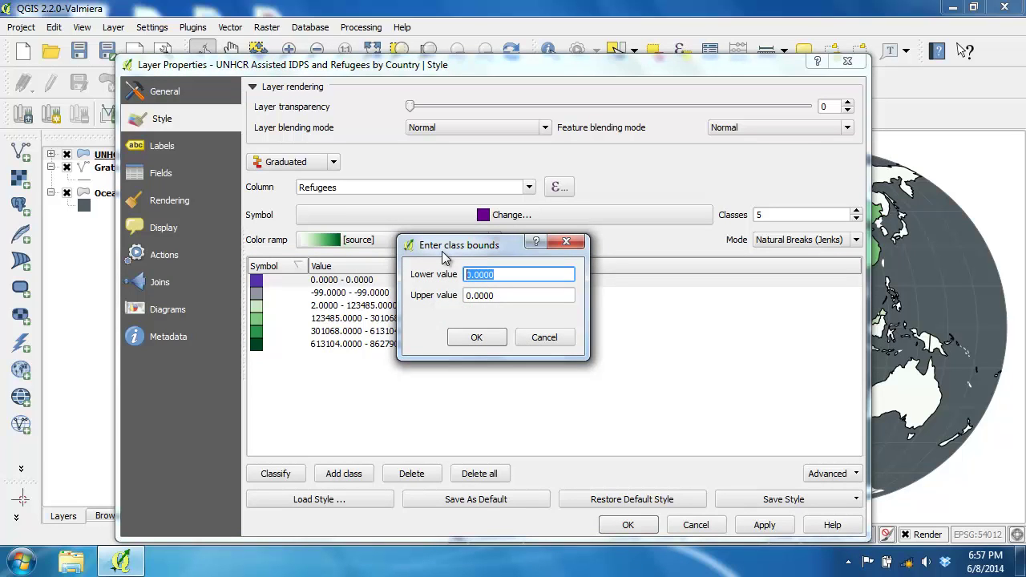
type("1621525")
key("Tab")
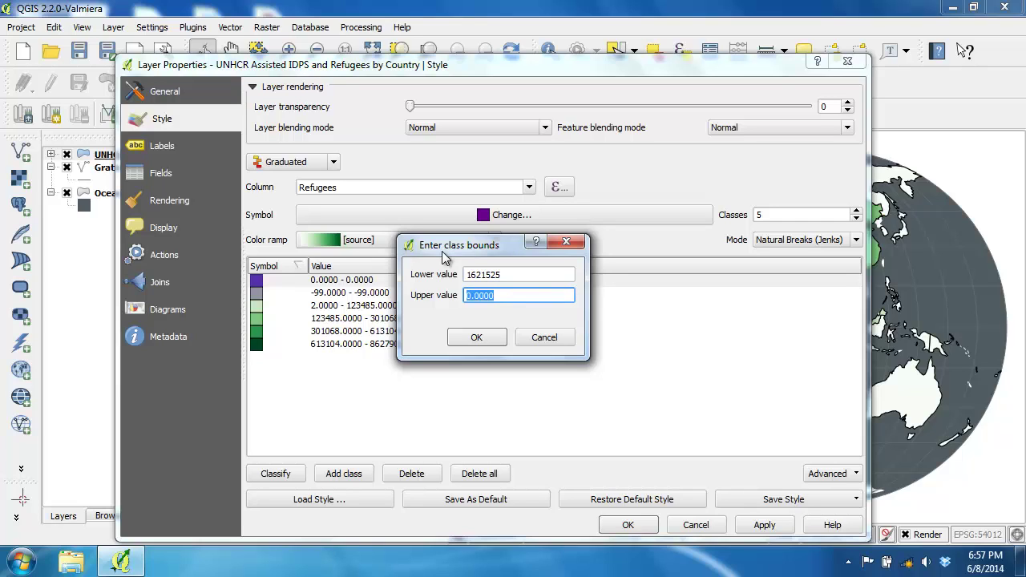
type("1621525")
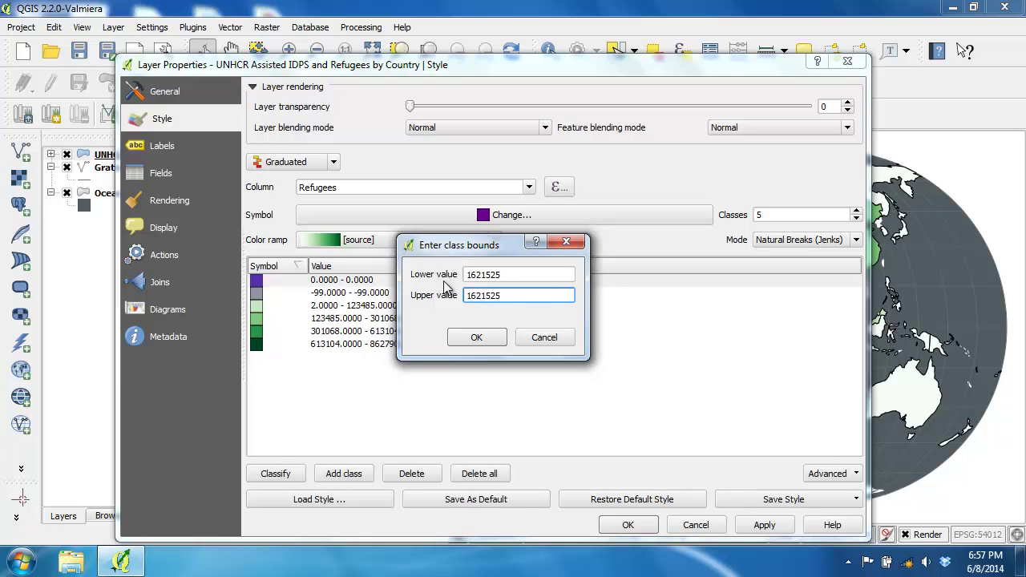
left_click(476, 337)
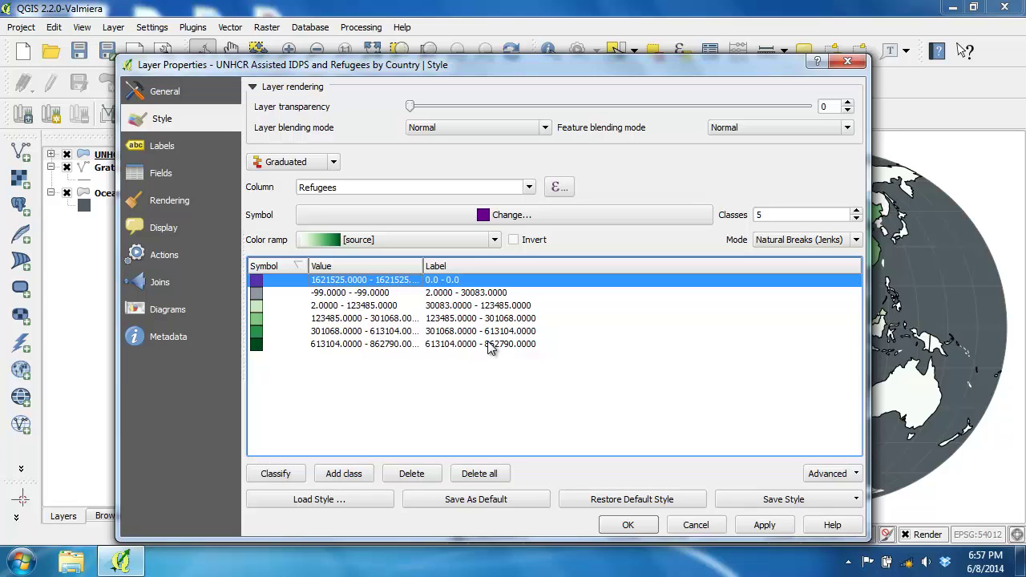
Set the 1621525 class's simple fill color to hue 4, saturation 255, value 100, and accept the layer style.
double_click(257, 282)
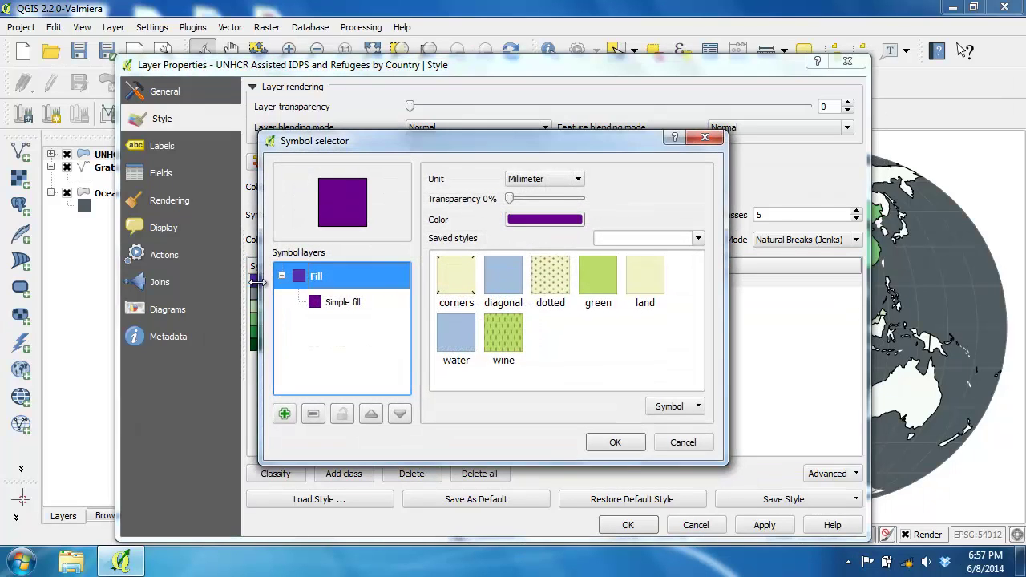
left_click(362, 308)
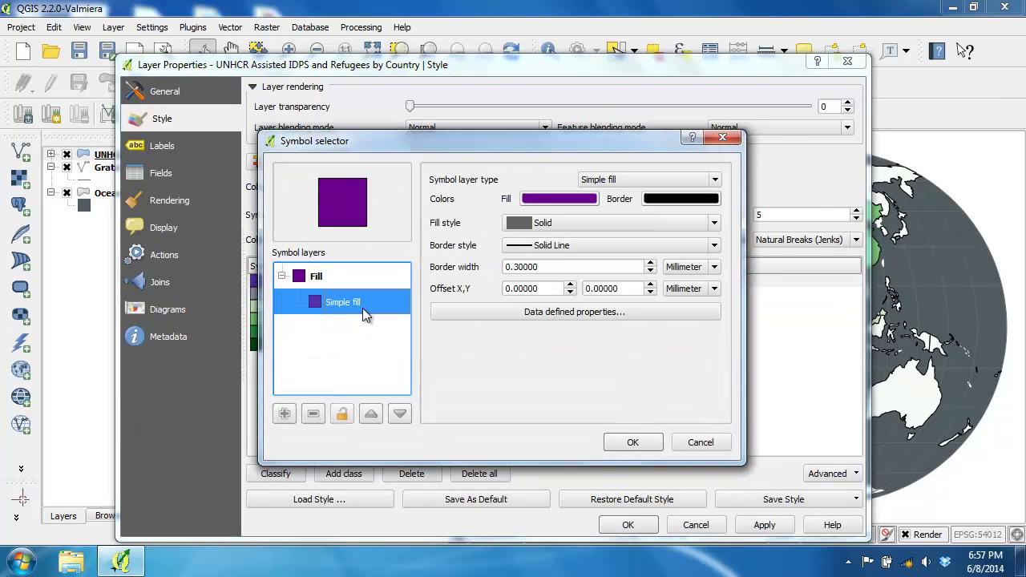
left_click(561, 200)
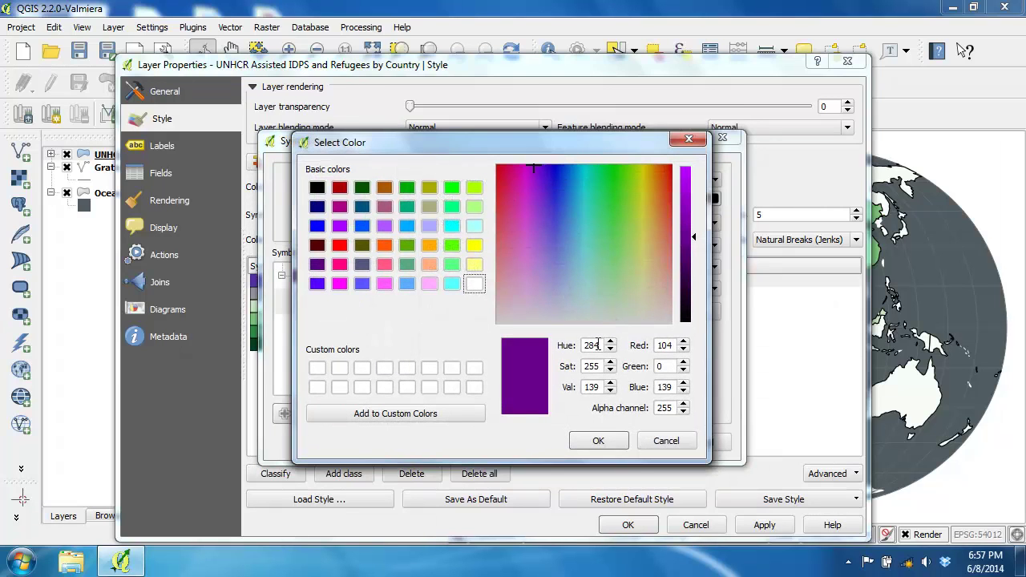
double_click(597, 344)
type("4")
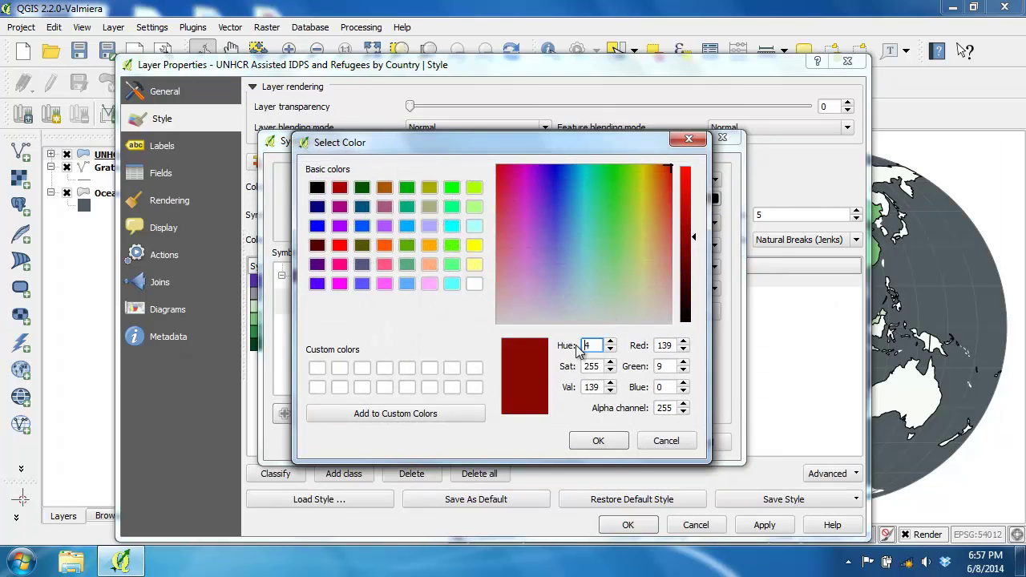
key("Tab")
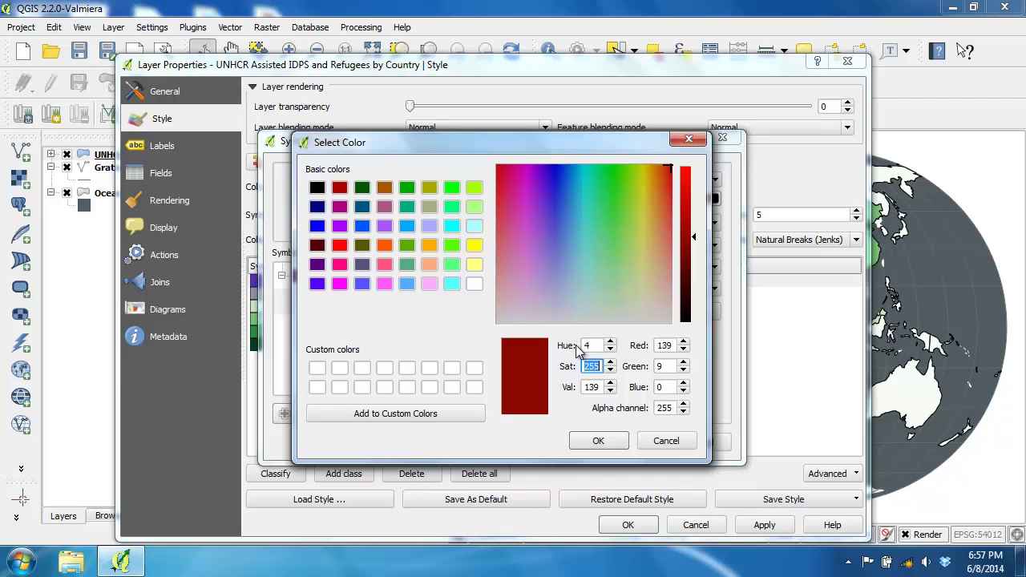
type("255")
key("Tab")
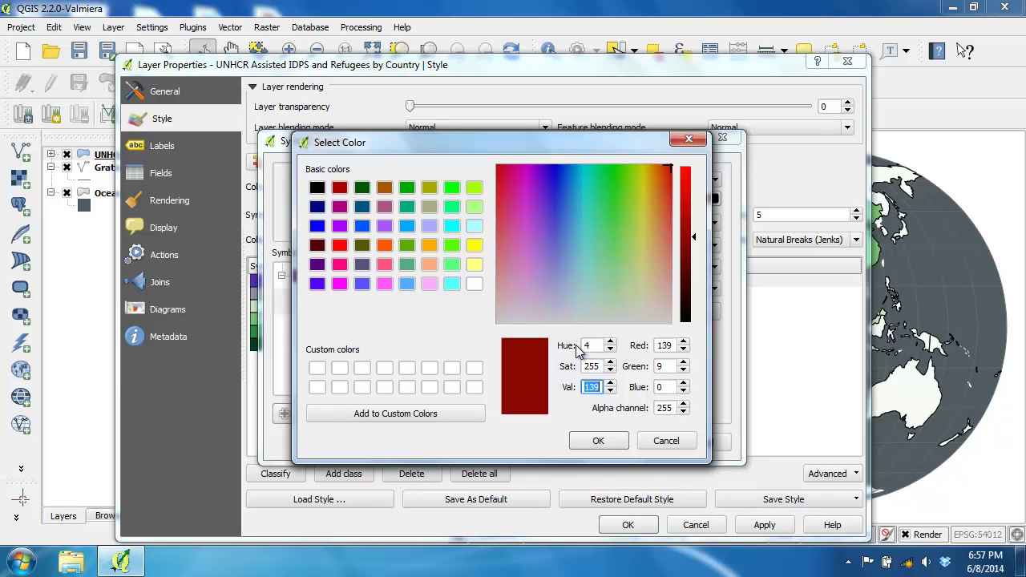
type("100")
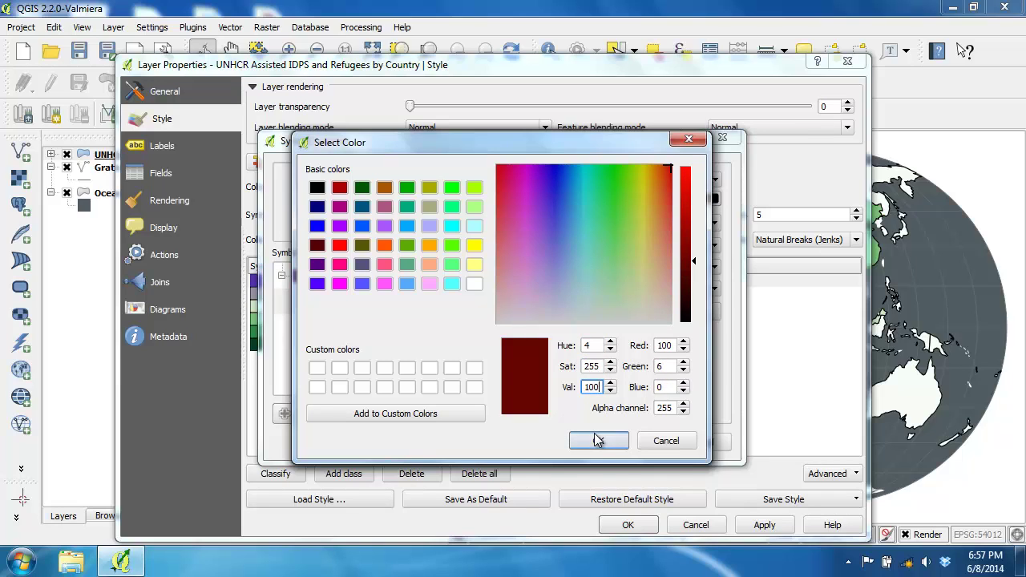
left_click(595, 440)
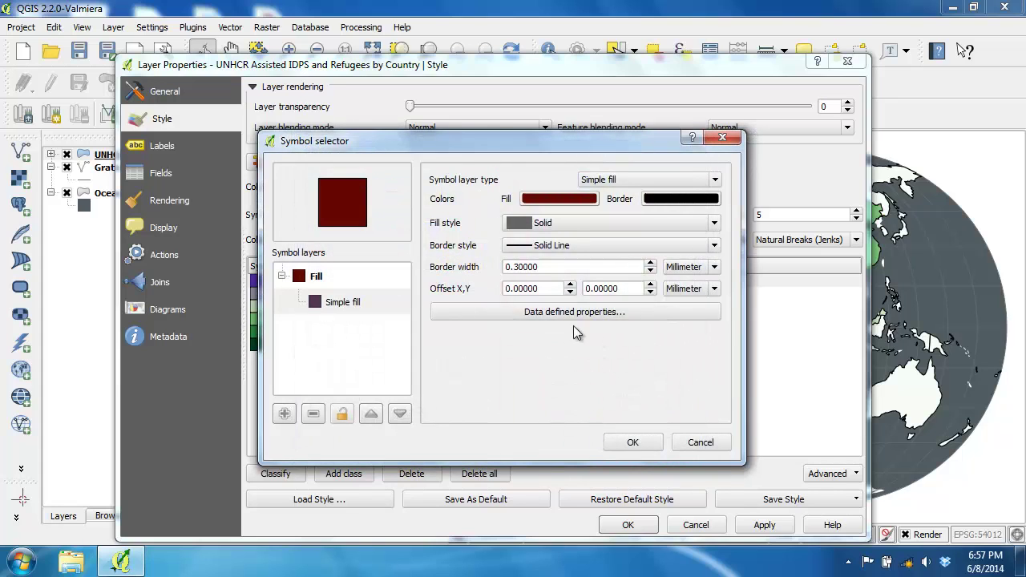
left_click(570, 270)
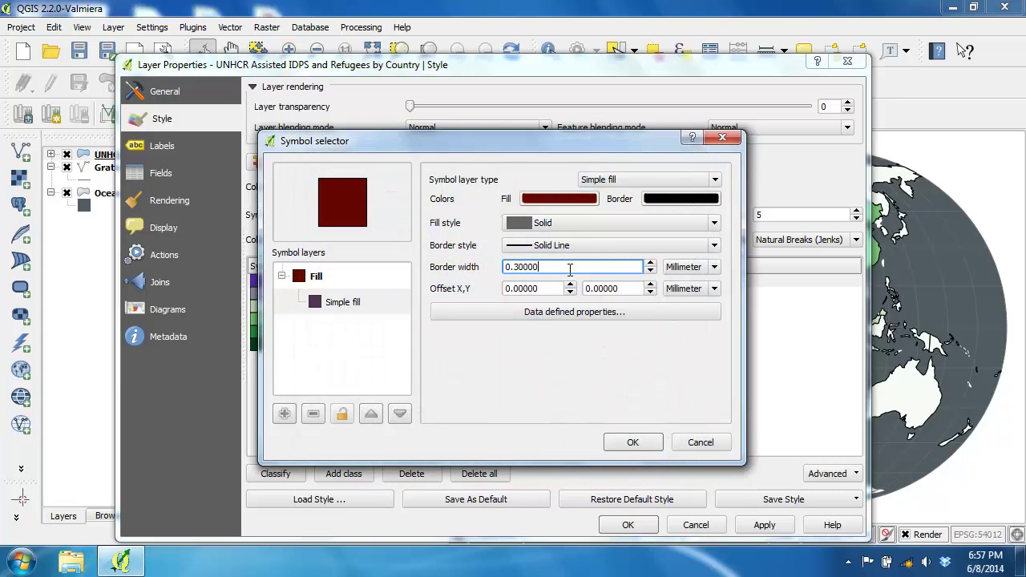
left_click(625, 446)
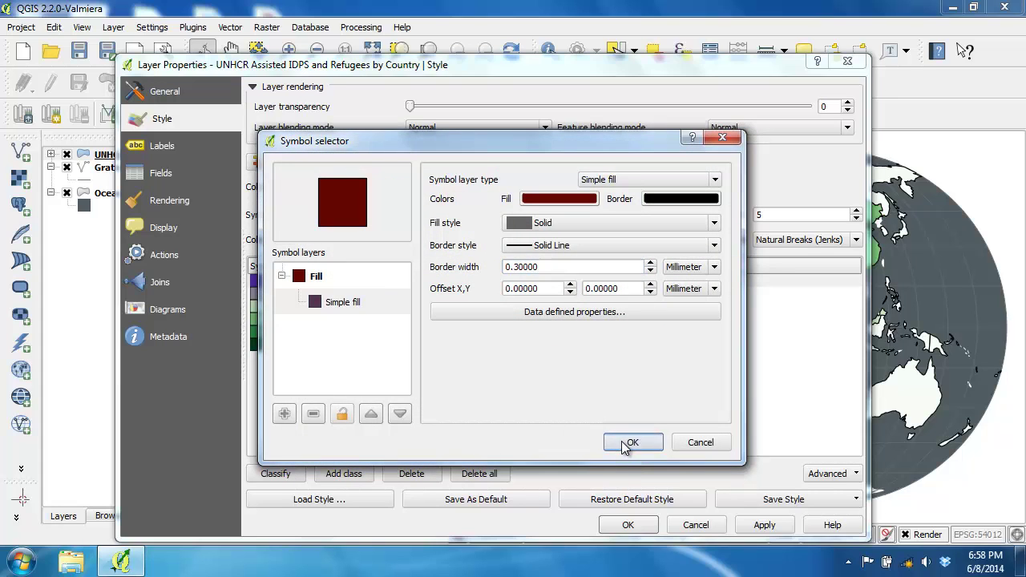
left_click(628, 525)
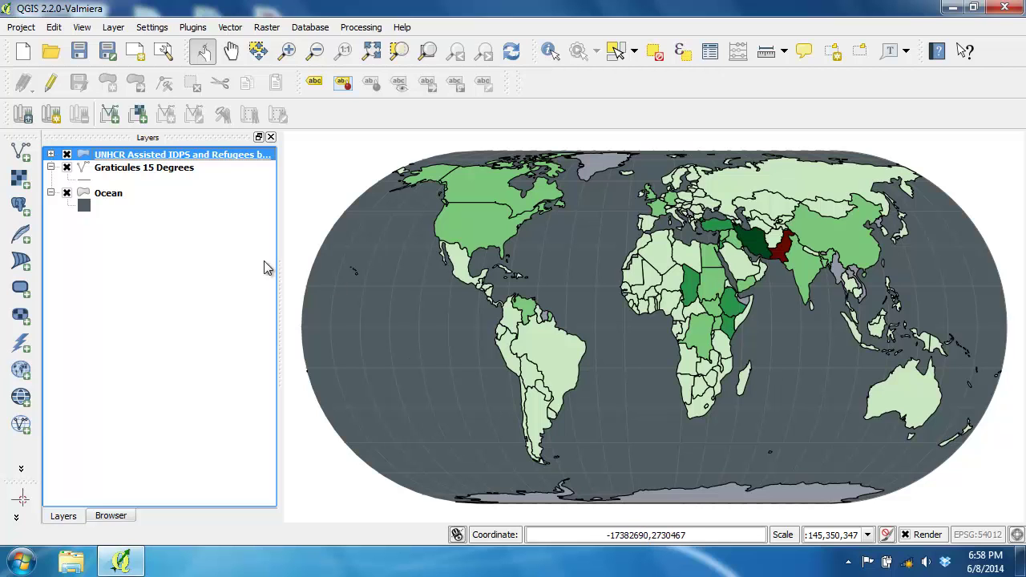
Reopen the UNHCR layer's style properties and set the fourth graduated class's lower bound to 149709.
double_click(141, 156)
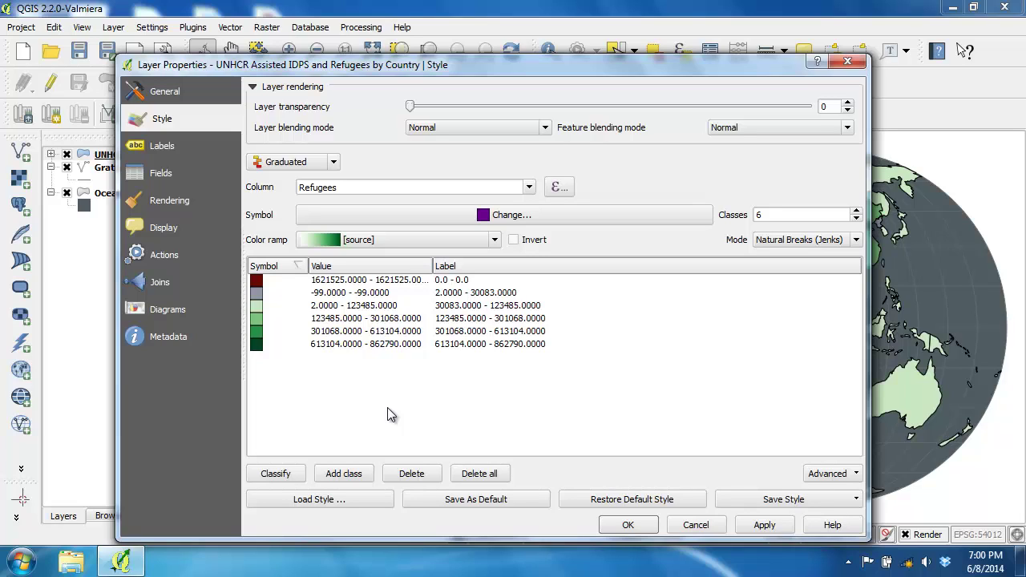
left_click(388, 323)
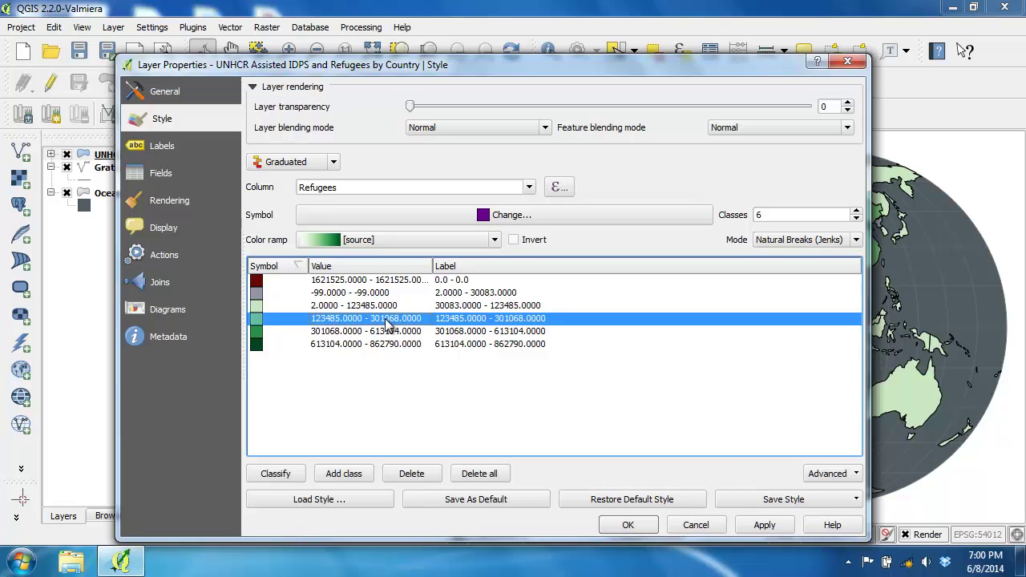
double_click(388, 323)
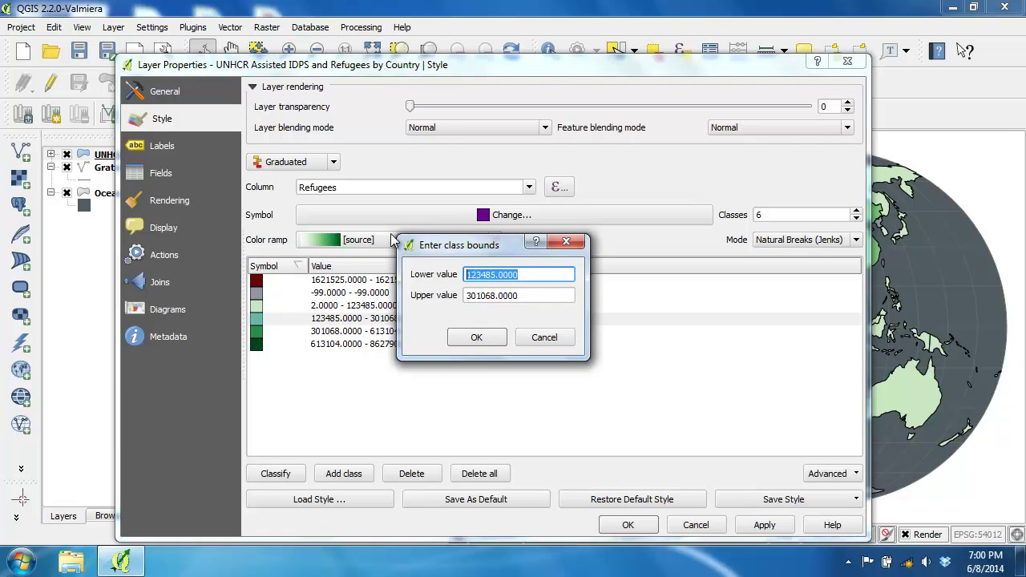
type("149709")
left_click(476, 338)
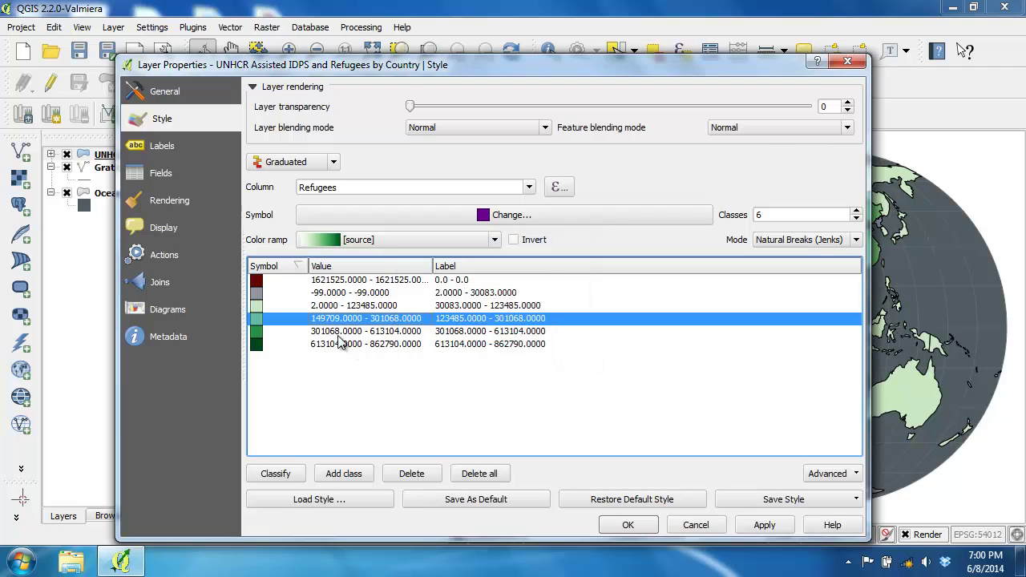
Set the lower bound of the graduated class ending at 613104 to 407646.
double_click(337, 331)
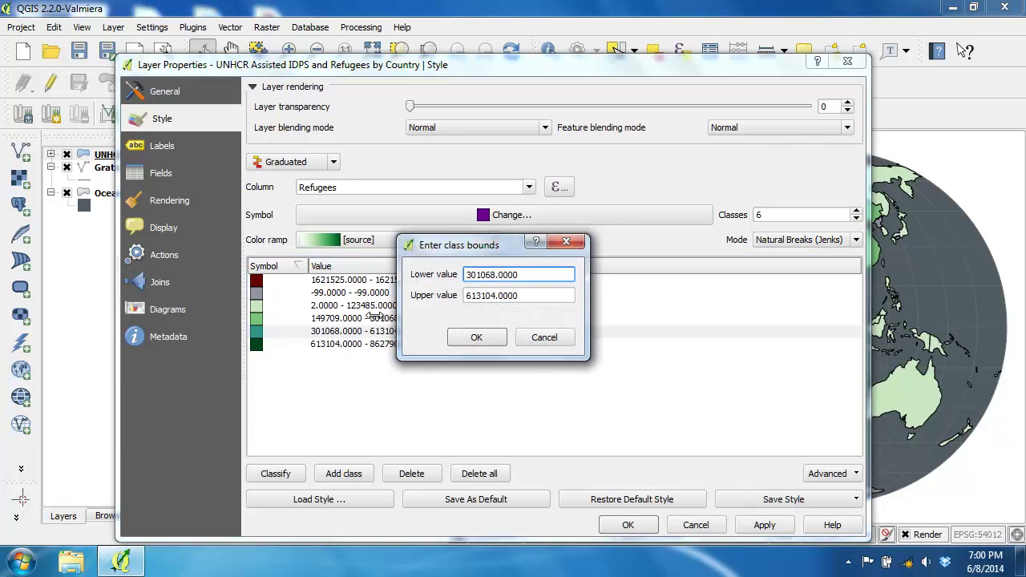
left_click_drag(545, 276, 463, 274)
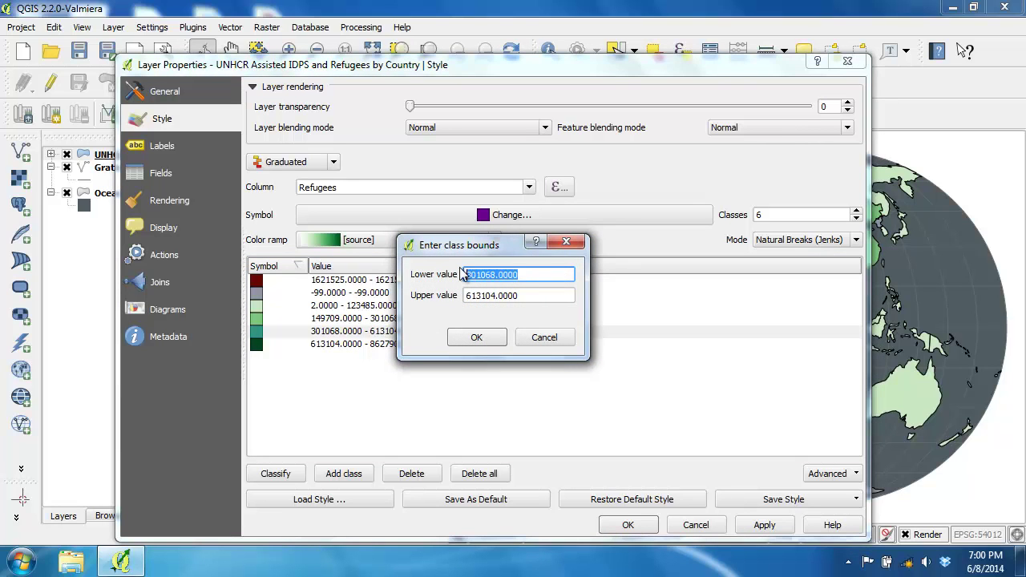
type("407646")
left_click(476, 337)
Set the lower bound of the darkest green class to 862790.
double_click(379, 344)
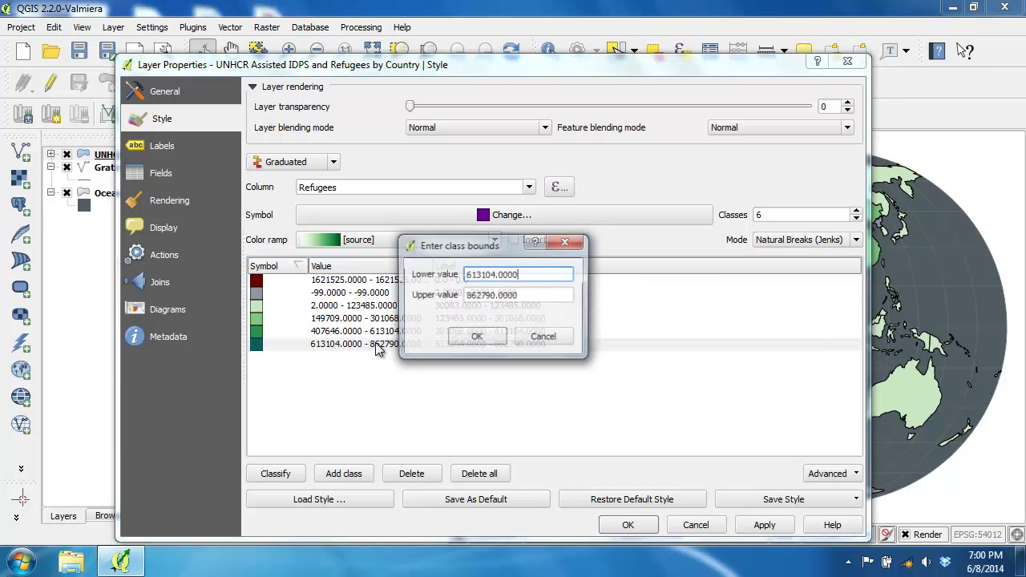
left_click_drag(538, 276, 441, 260)
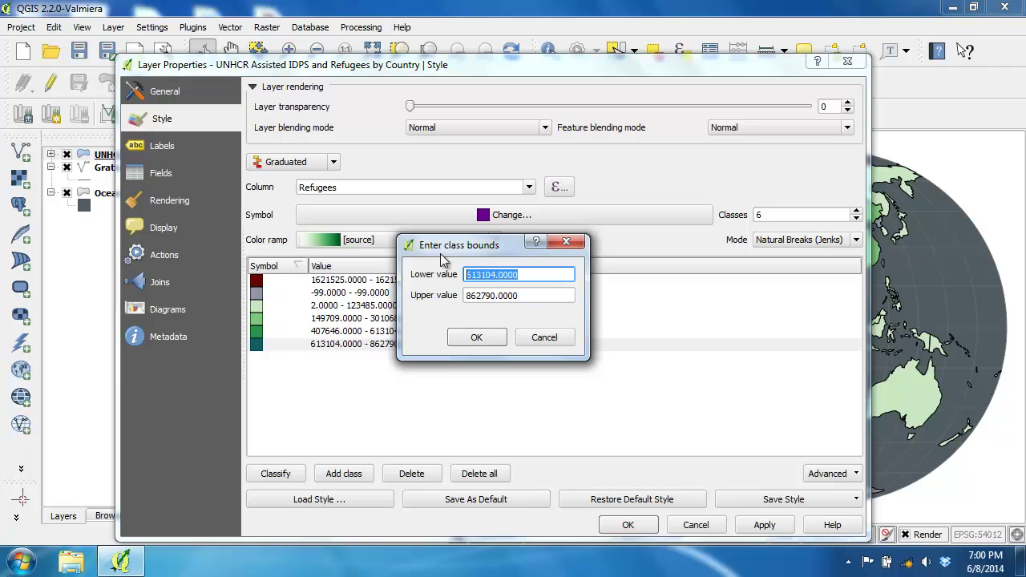
type("862790")
left_click(476, 337)
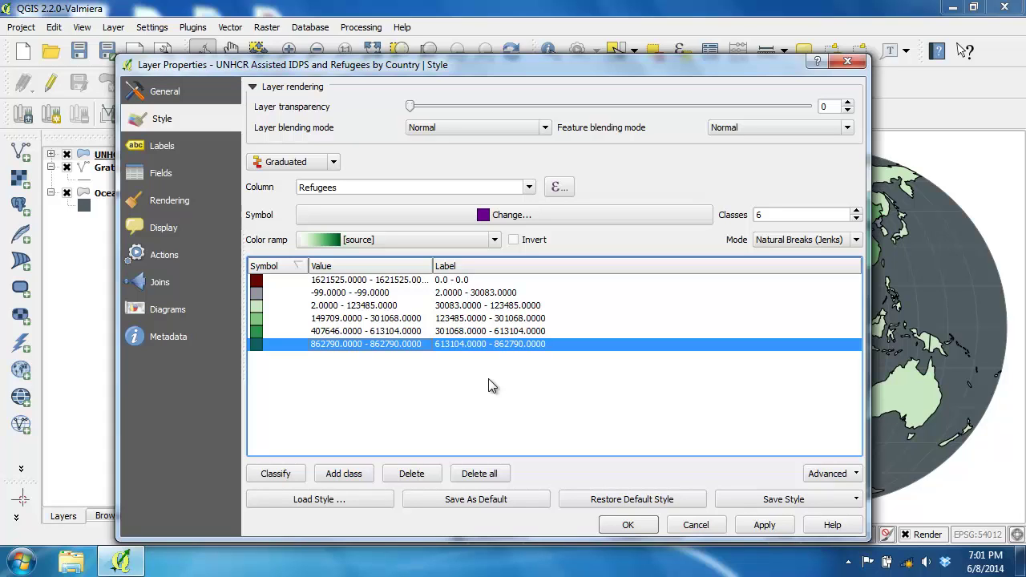
Label the -99 class "No Data".
double_click(458, 295)
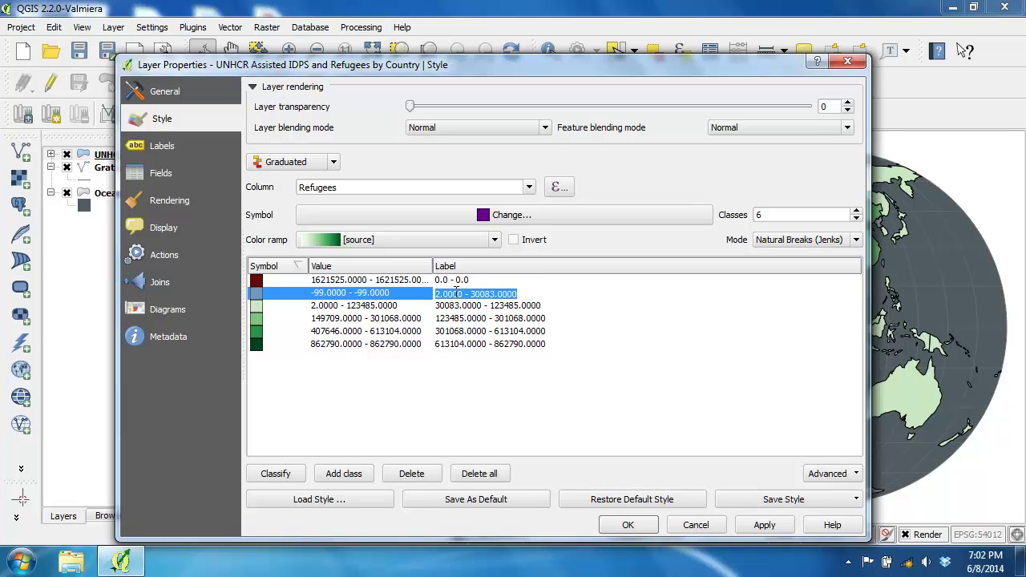
type("No Data")
key("Return")
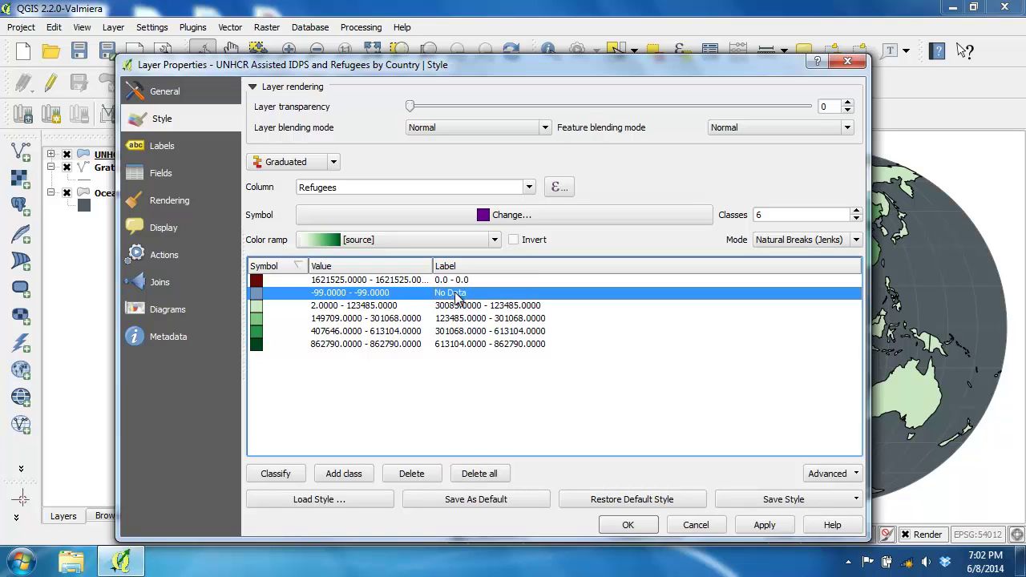
Label the dark red 1621525 class "1,621,525 (Pakistan)".
double_click(459, 282)
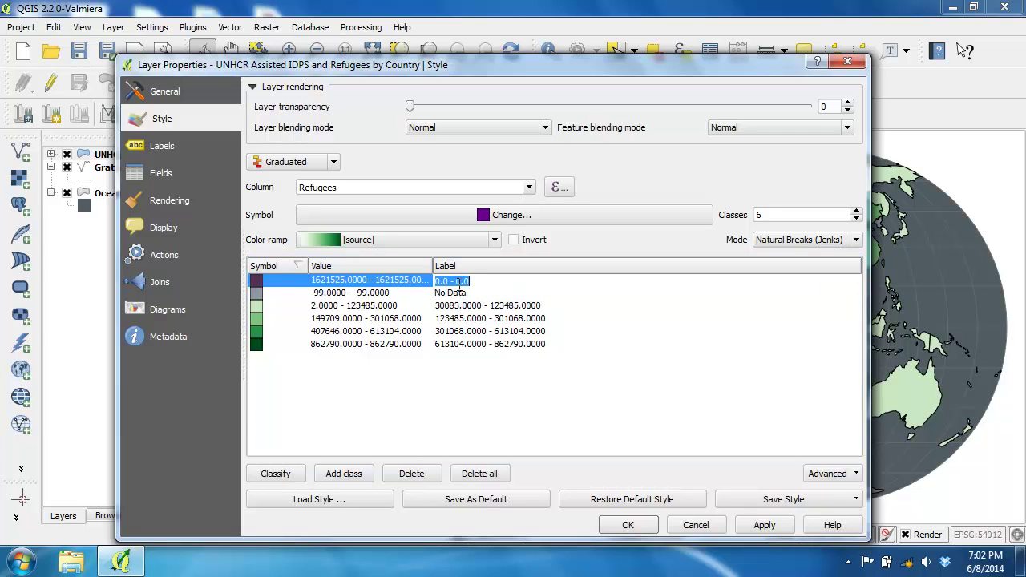
type("1,")
type("621,")
type("525")
type(" (Pakistan)")
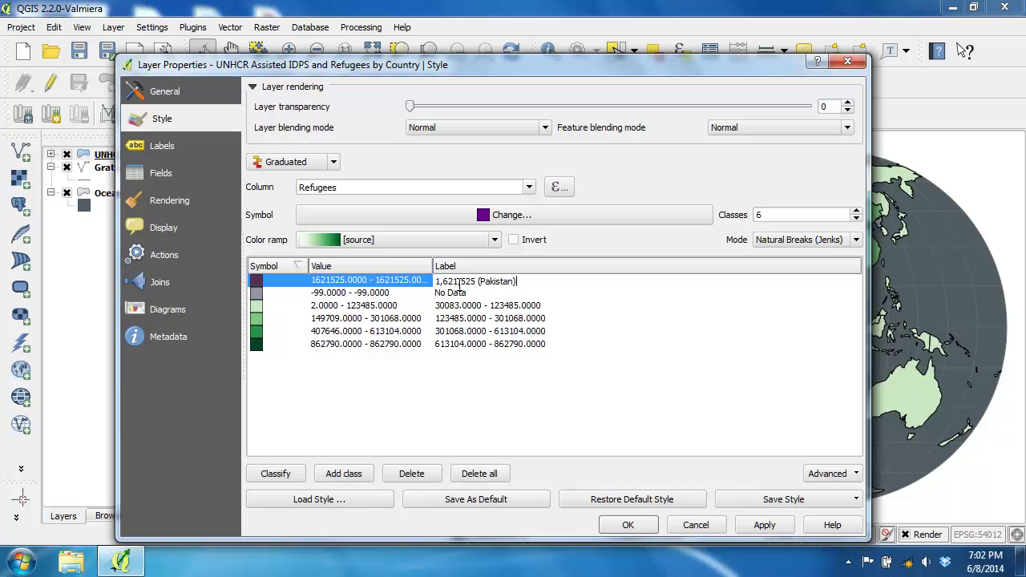
key("Return")
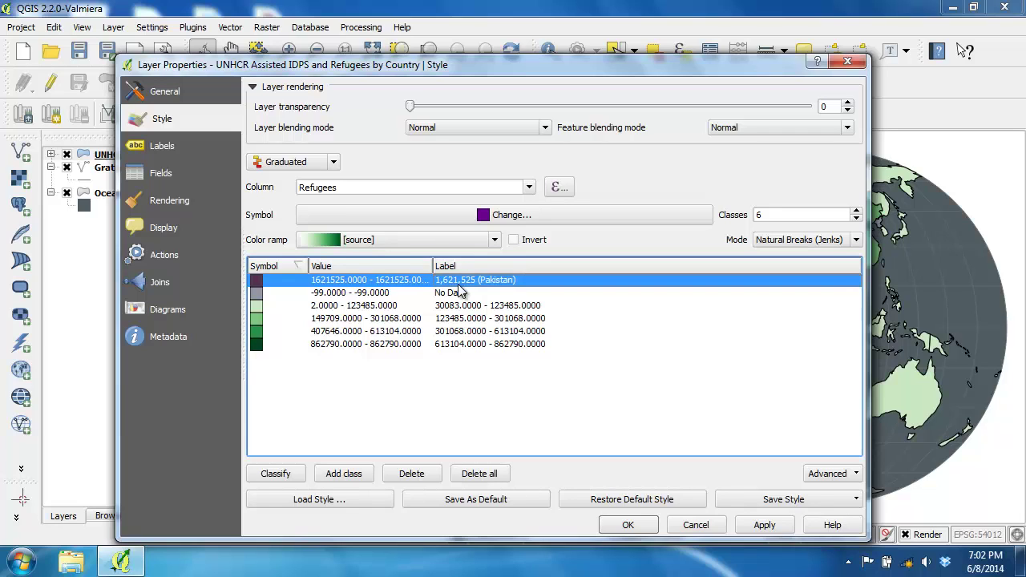